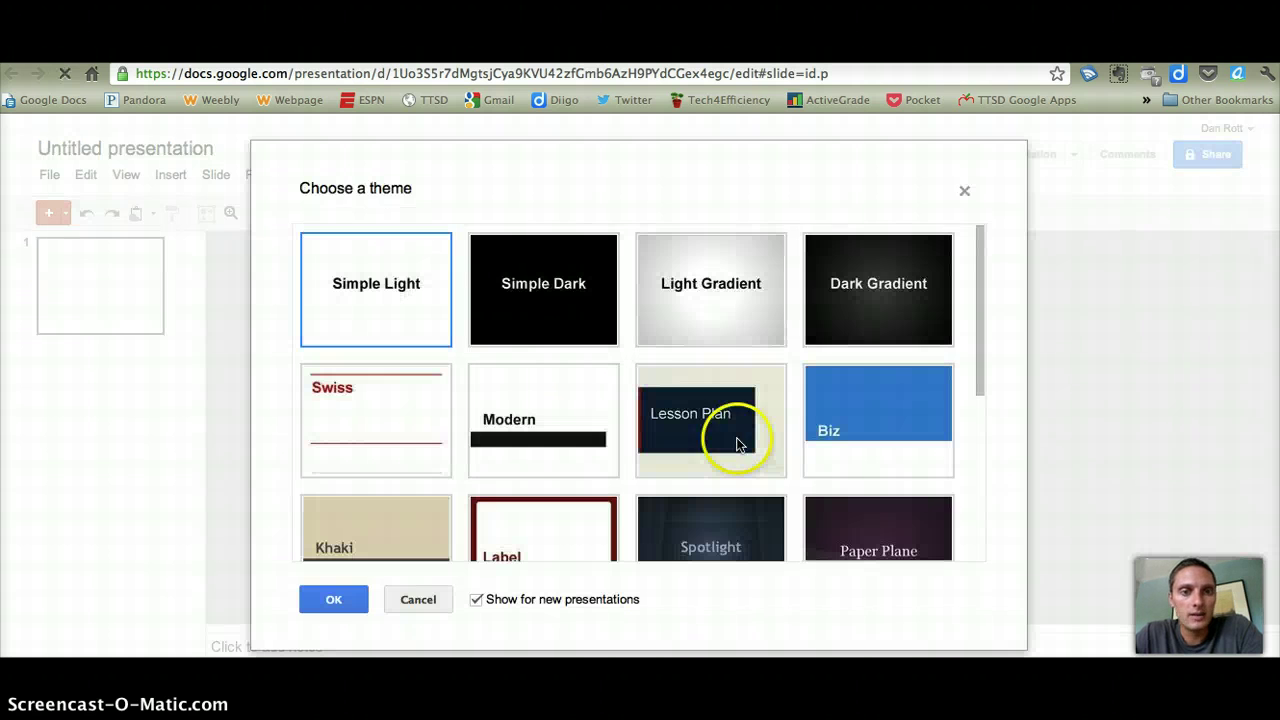
# Apply the Lesson Plan theme to the new presentation
pyautogui.scroll(-3, 946, 451)
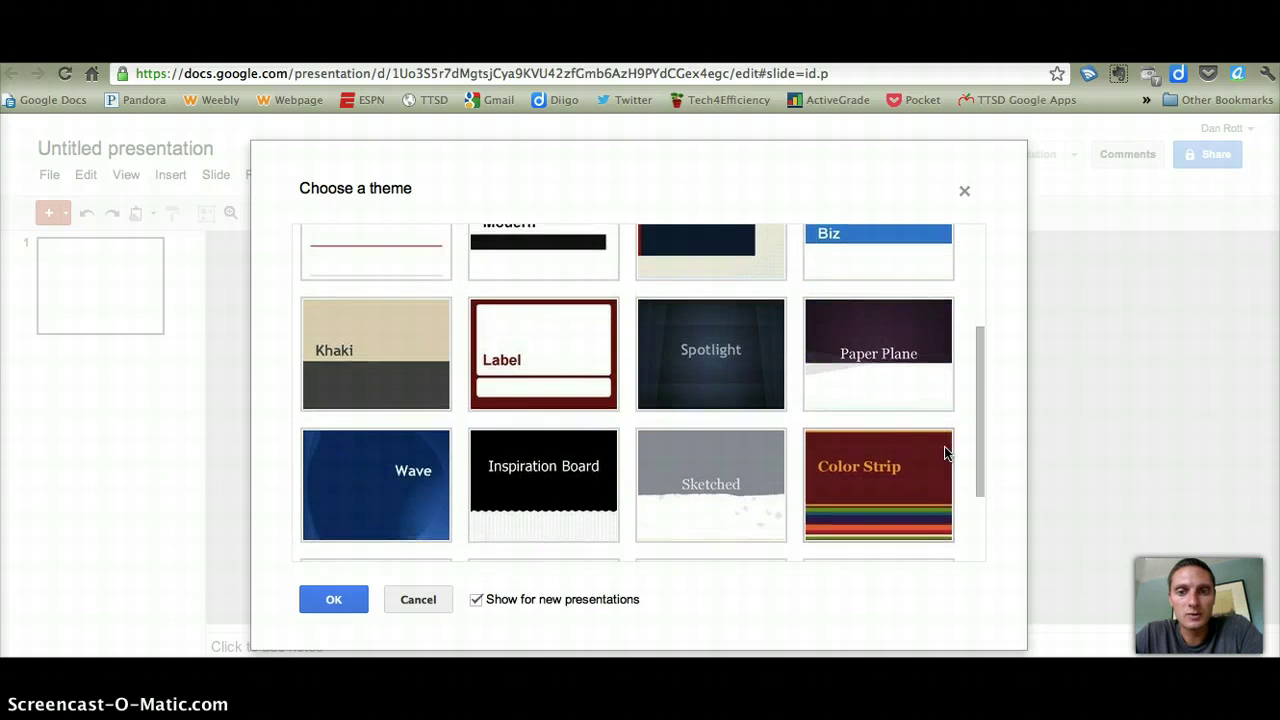
pyautogui.scroll(-2, 946, 452)
pyautogui.scroll(5, 946, 451)
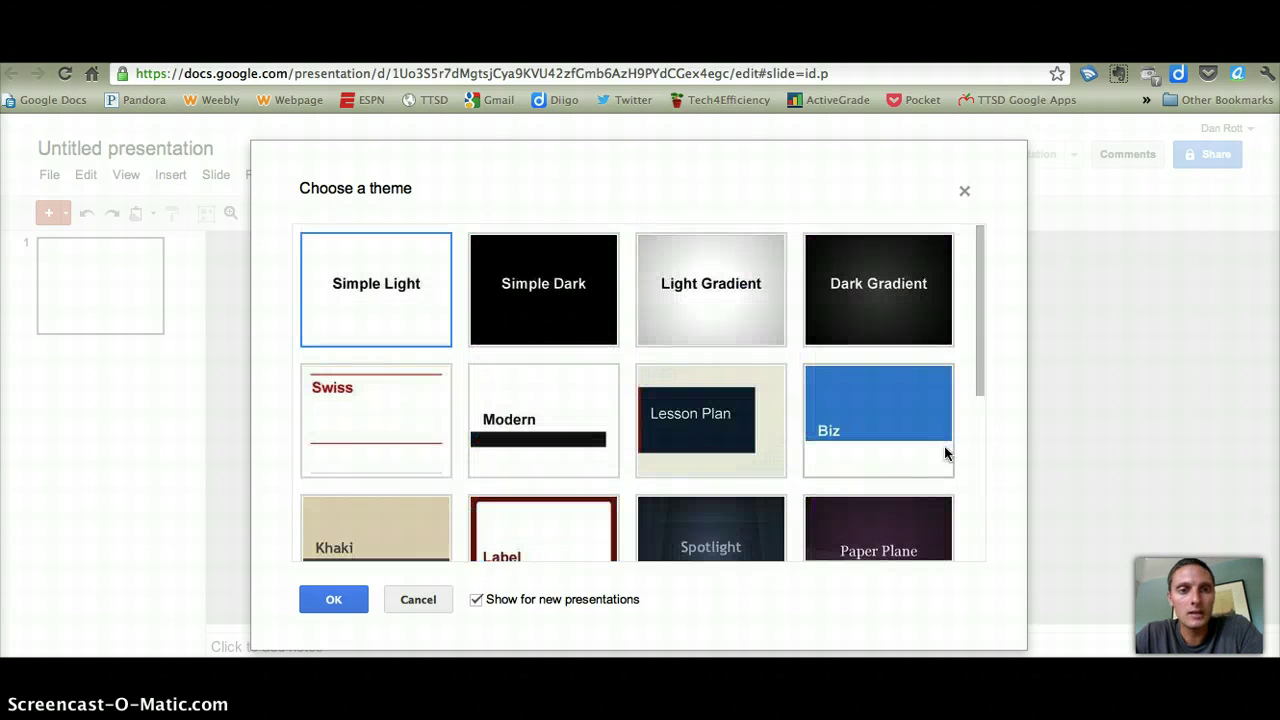
pyautogui.click(699, 411)
pyautogui.click(331, 598)
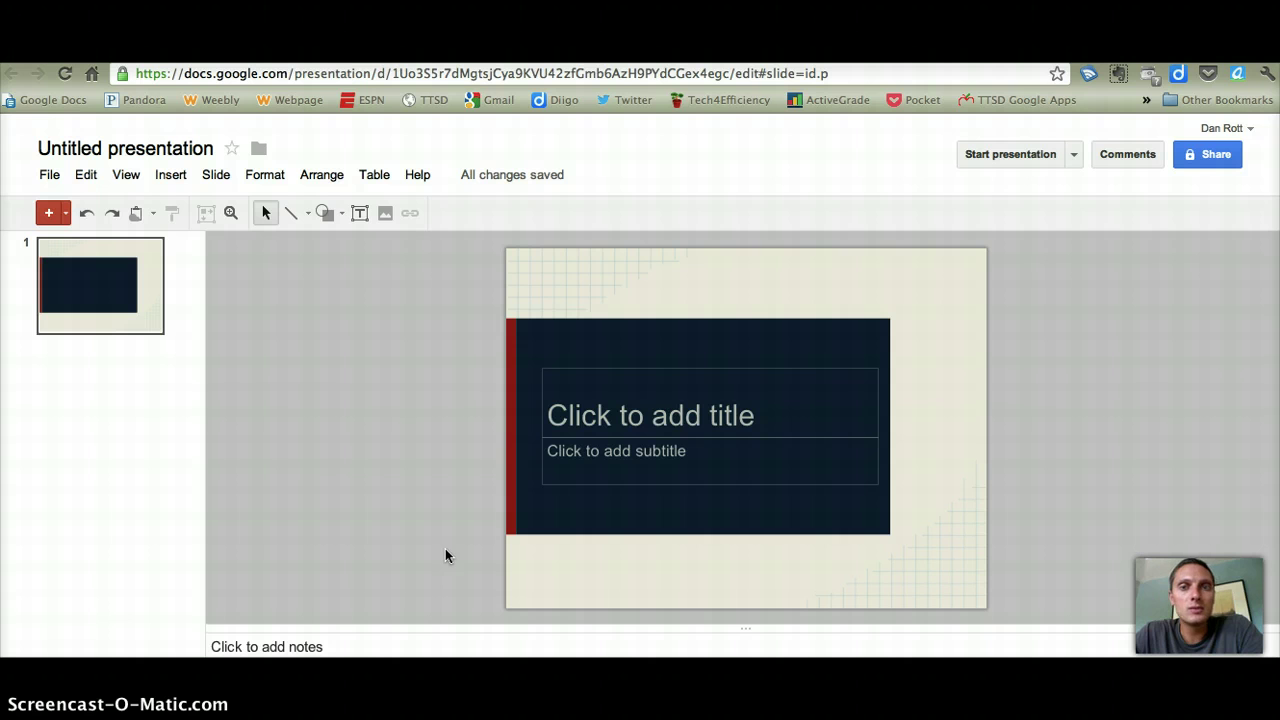
# Review the presentation's sharing settings and close them
pyautogui.click(1197, 155)
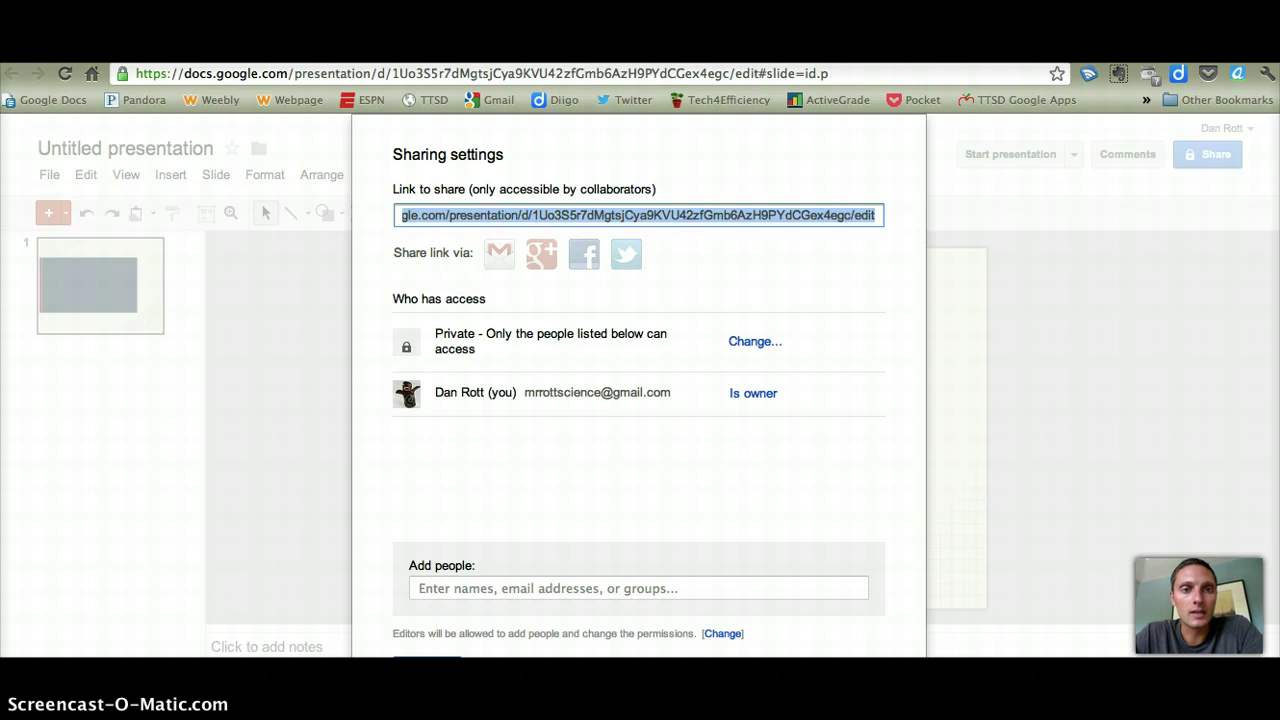
pyautogui.click(427, 657)
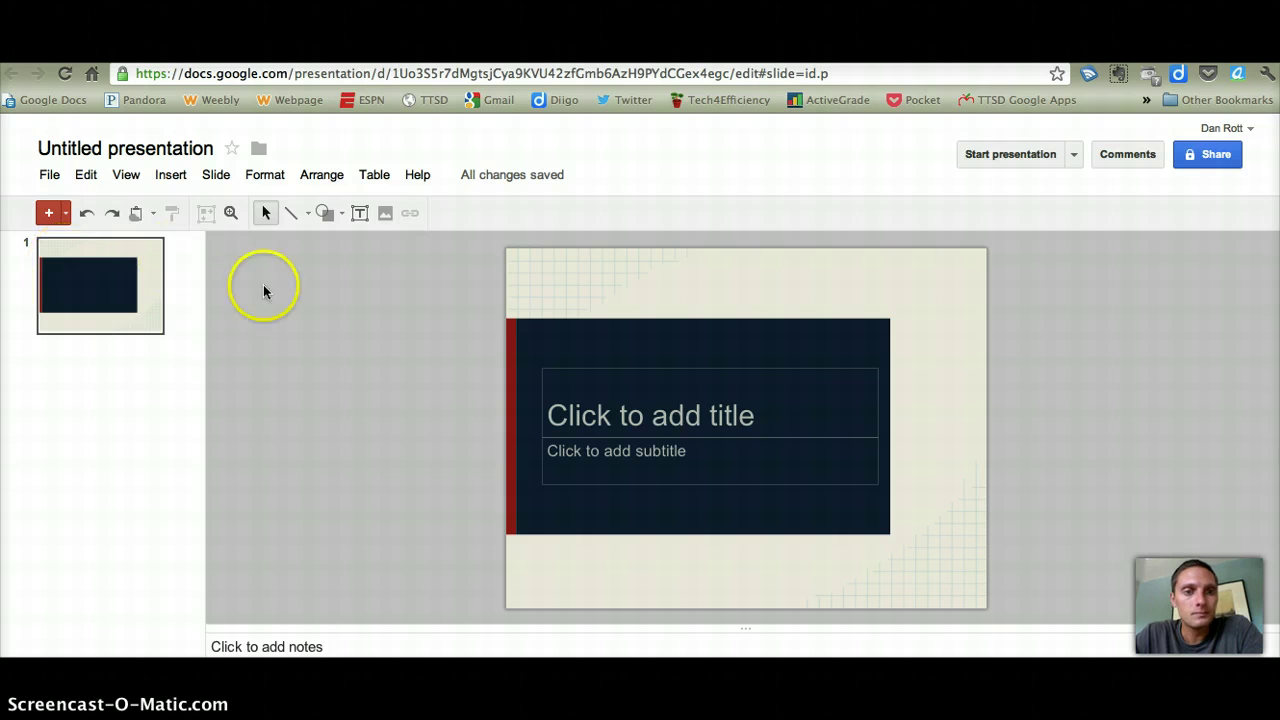
# Rename the presentation as "Tech 4 Efficiency"
pyautogui.click(126, 144)
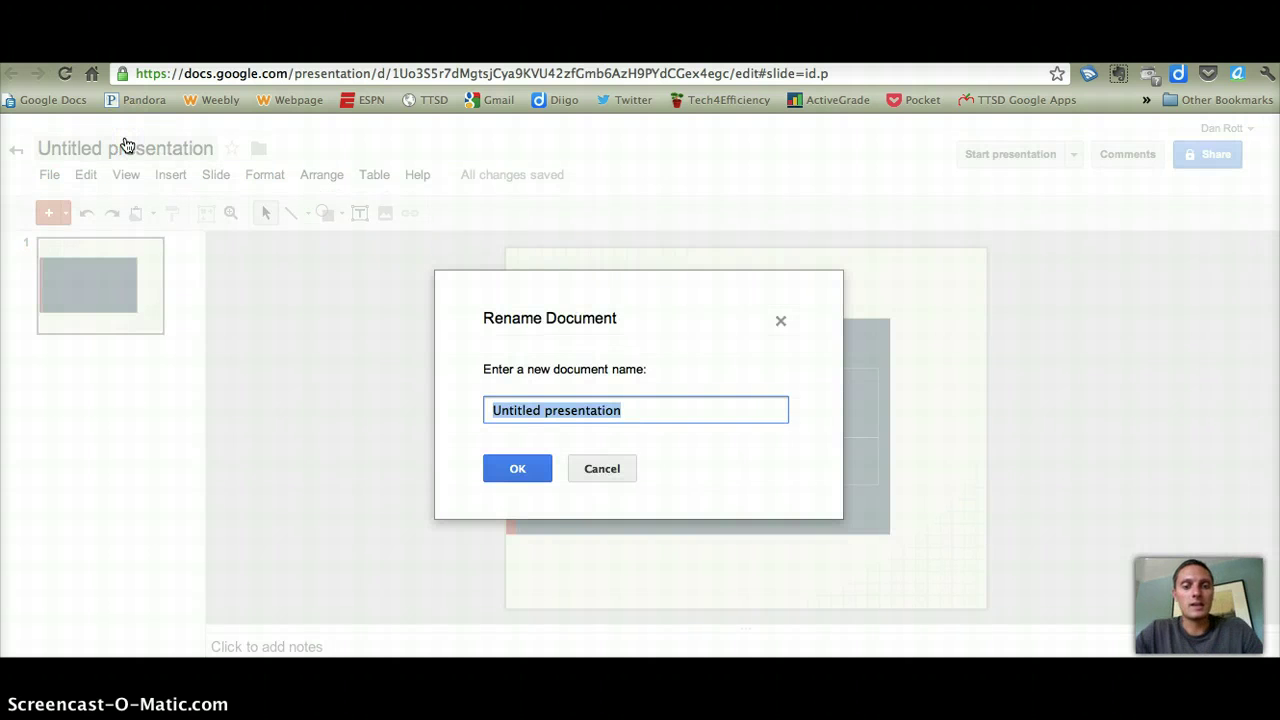
pyautogui.write('Tech 4 Efficiency')
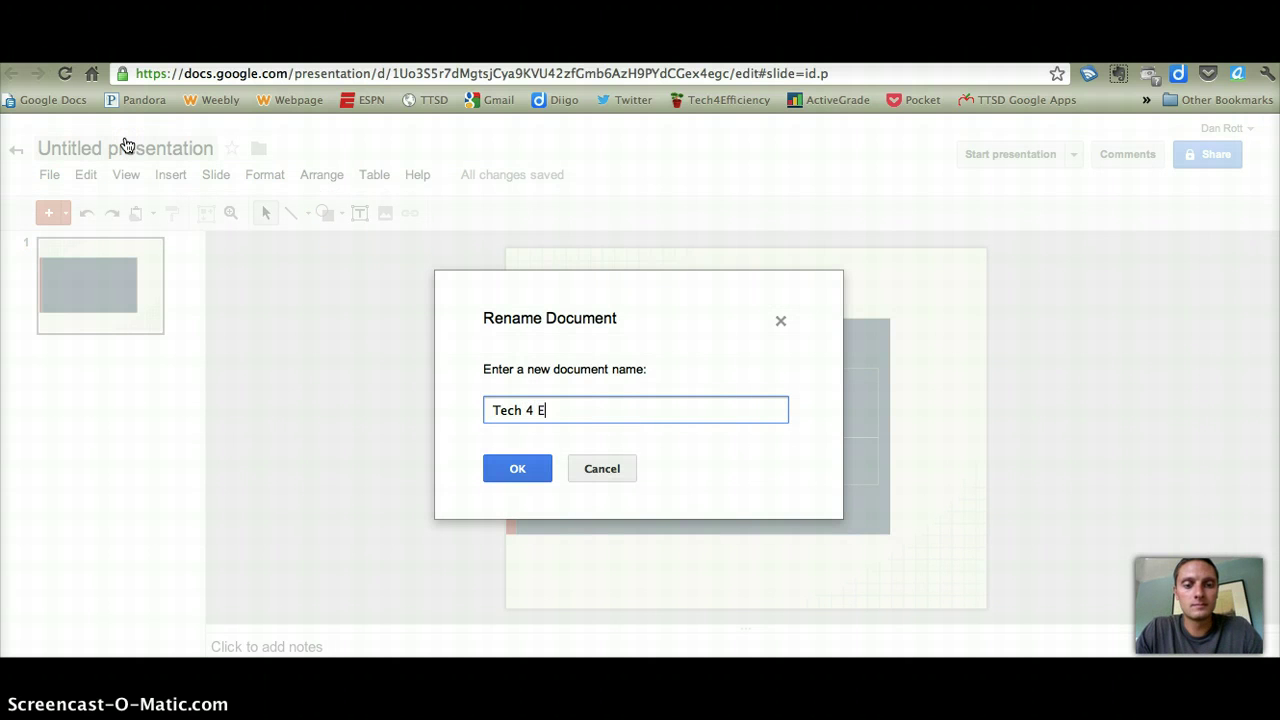
pyautogui.click(525, 466)
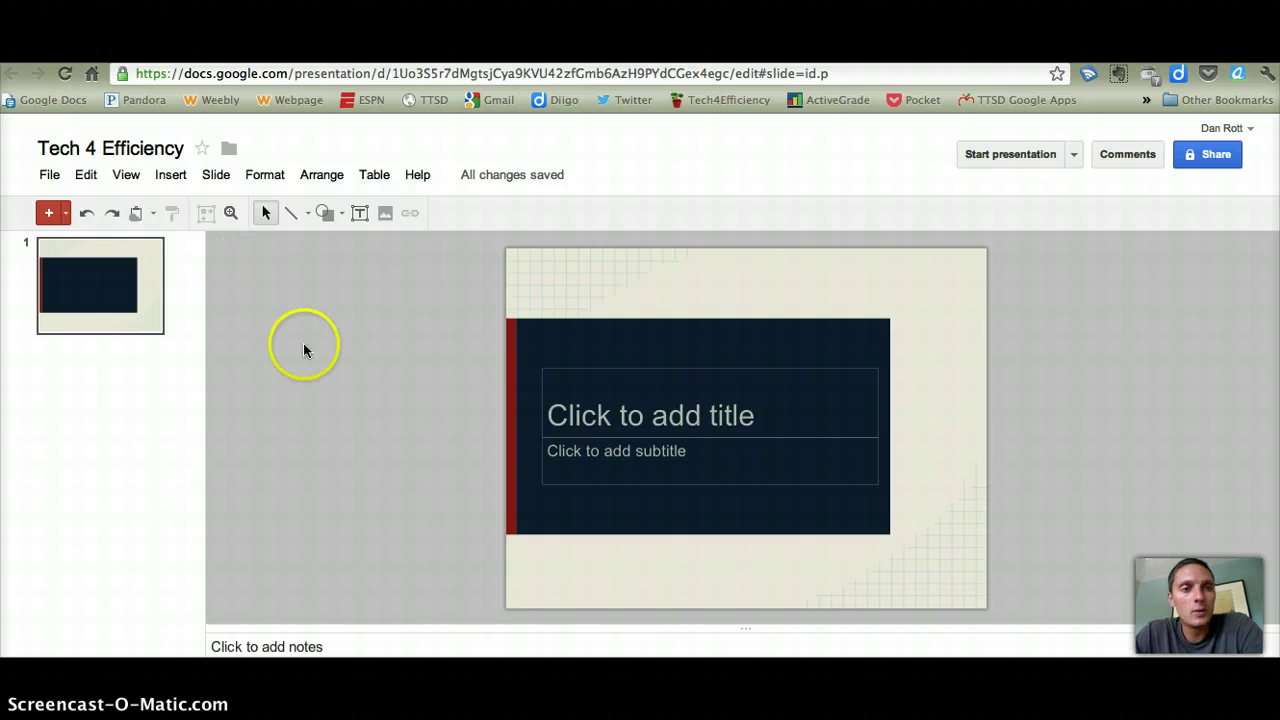
# Add two new slides with a title and body layout after the title slide
pyautogui.click(48, 216)
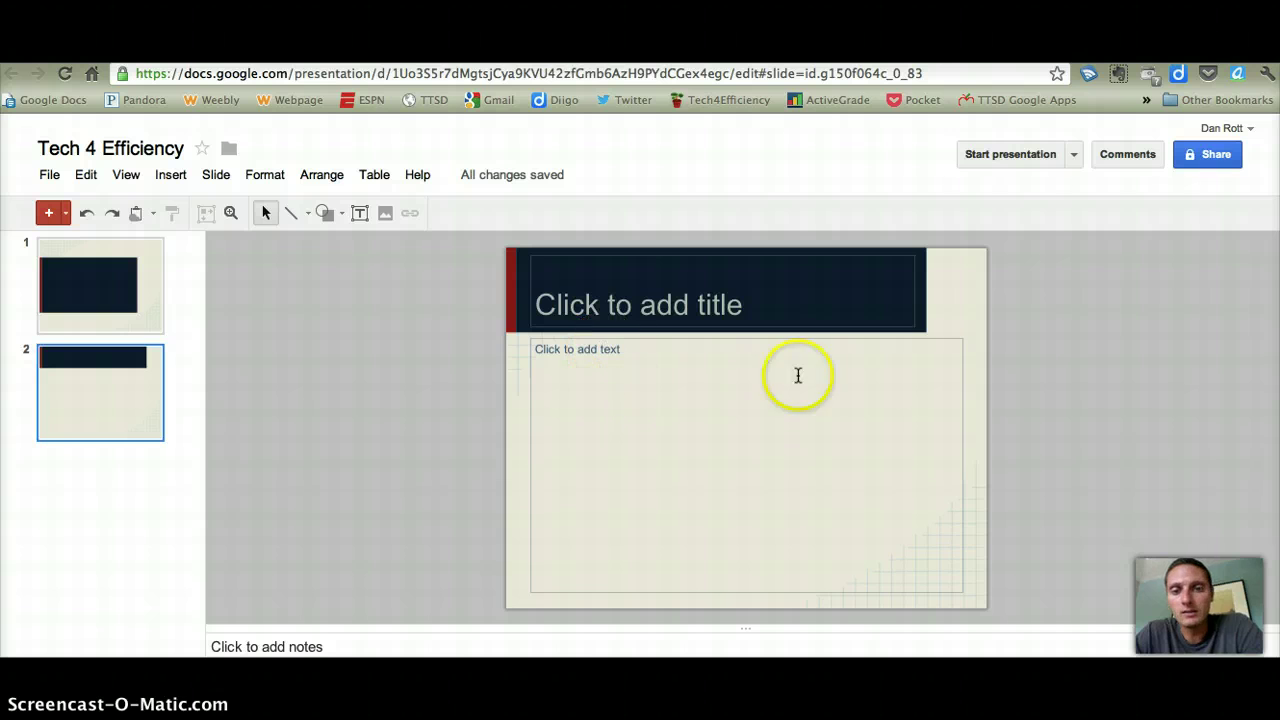
pyautogui.click(67, 214)
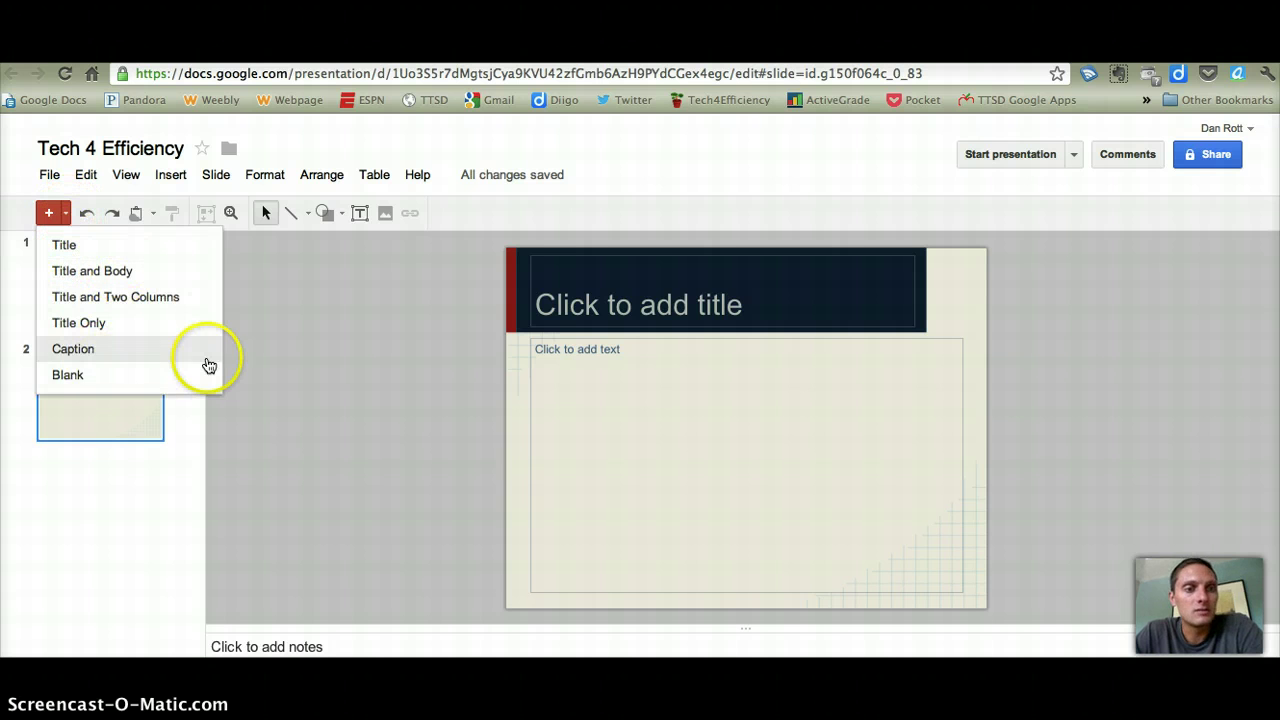
pyautogui.click(346, 397)
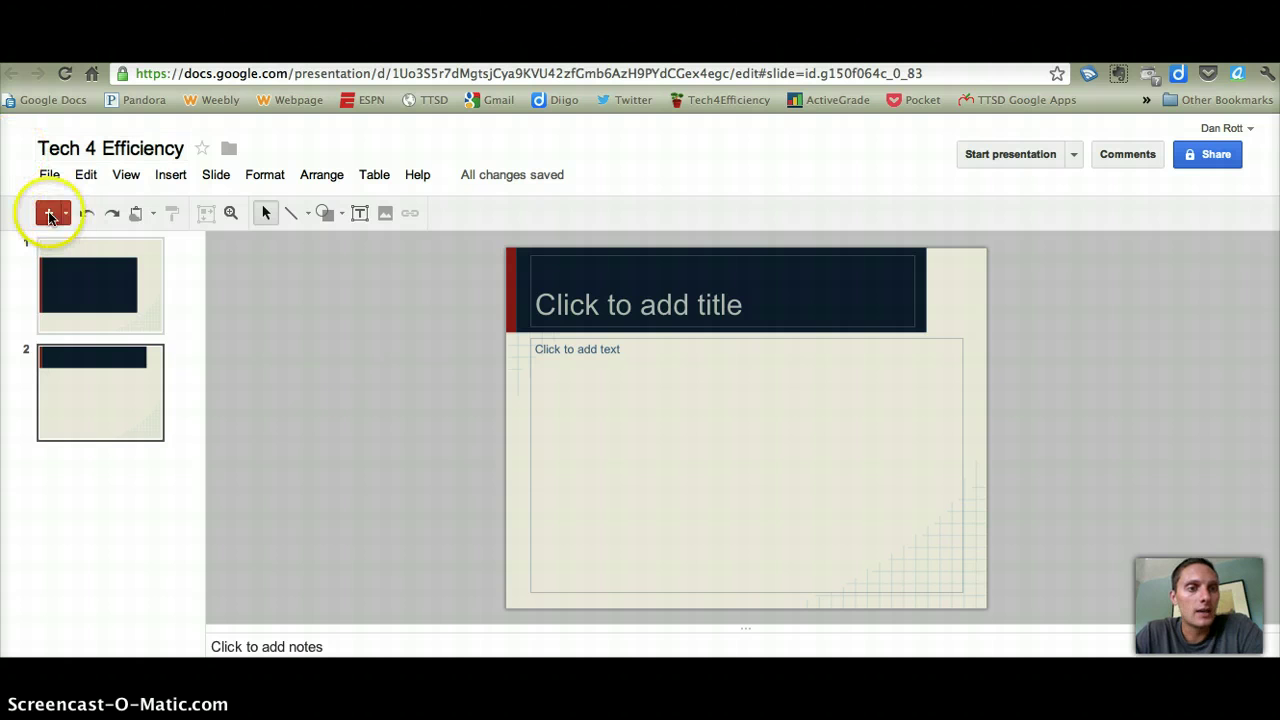
pyautogui.hotkey('ctrl', 'm')
# Enter "Tech 4 Efficiency" as the title of slide 2
pyautogui.click(85, 389)
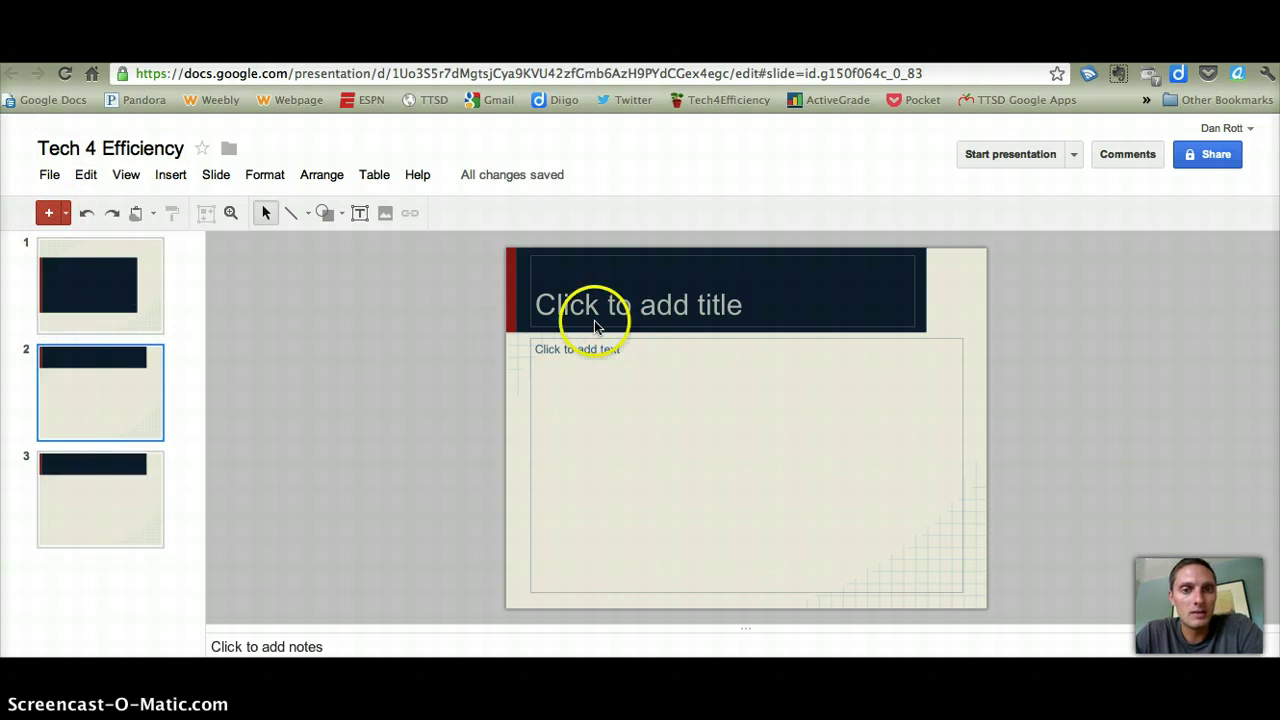
pyautogui.click(657, 305)
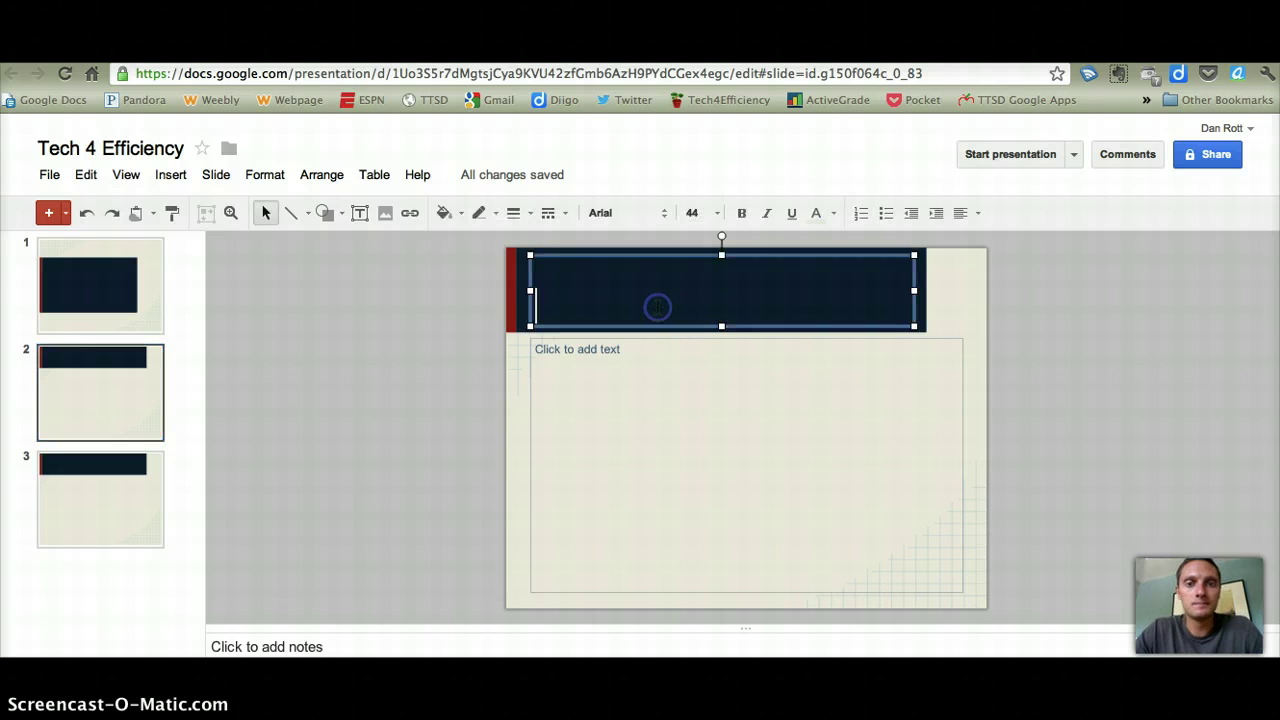
pyautogui.write('Tech 4 Ef')
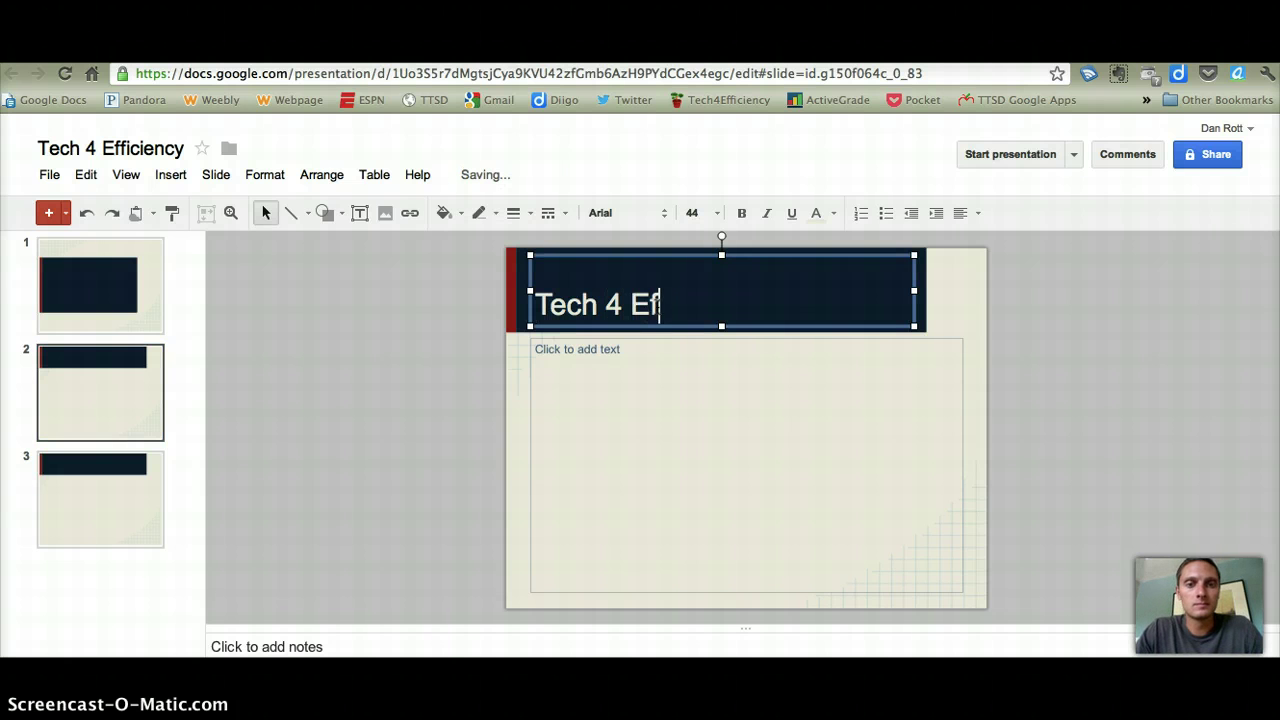
pyautogui.write('ficiency')
pyautogui.click(394, 434)
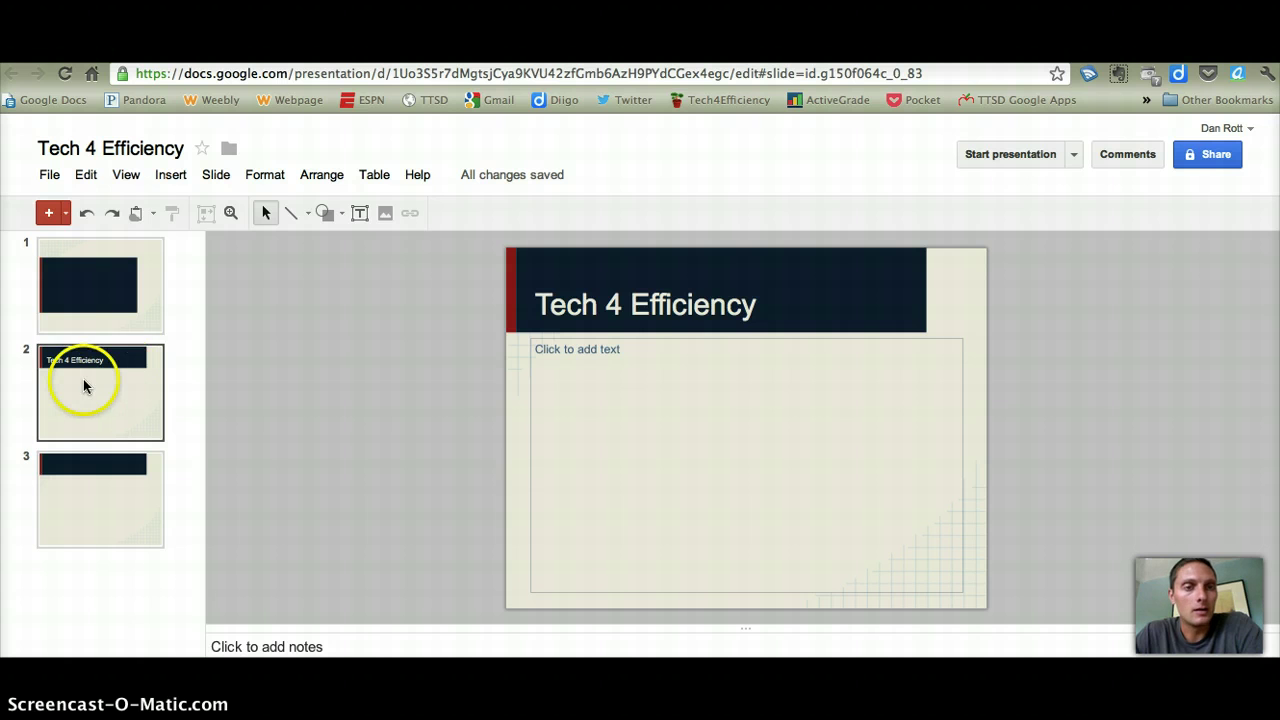
# Duplicate slide 2, the one titled "Tech 4 Efficiency"
pyautogui.rightClick(83, 382)
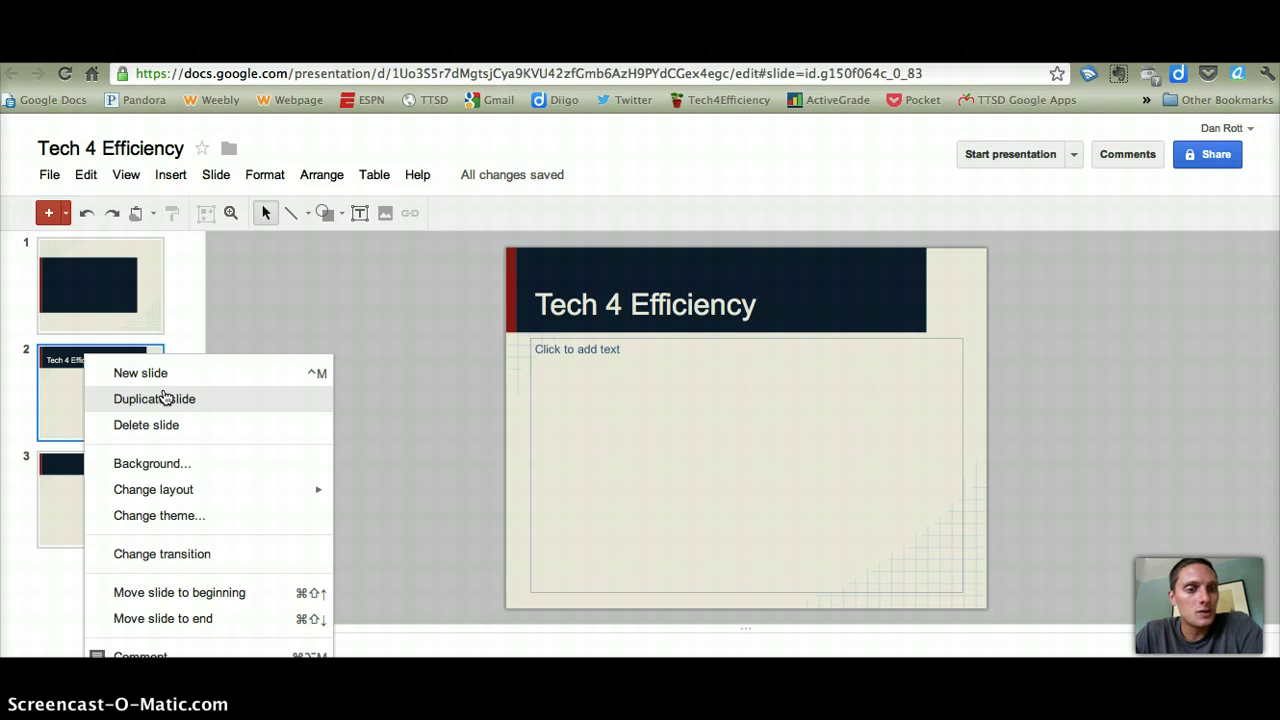
pyautogui.click(176, 380)
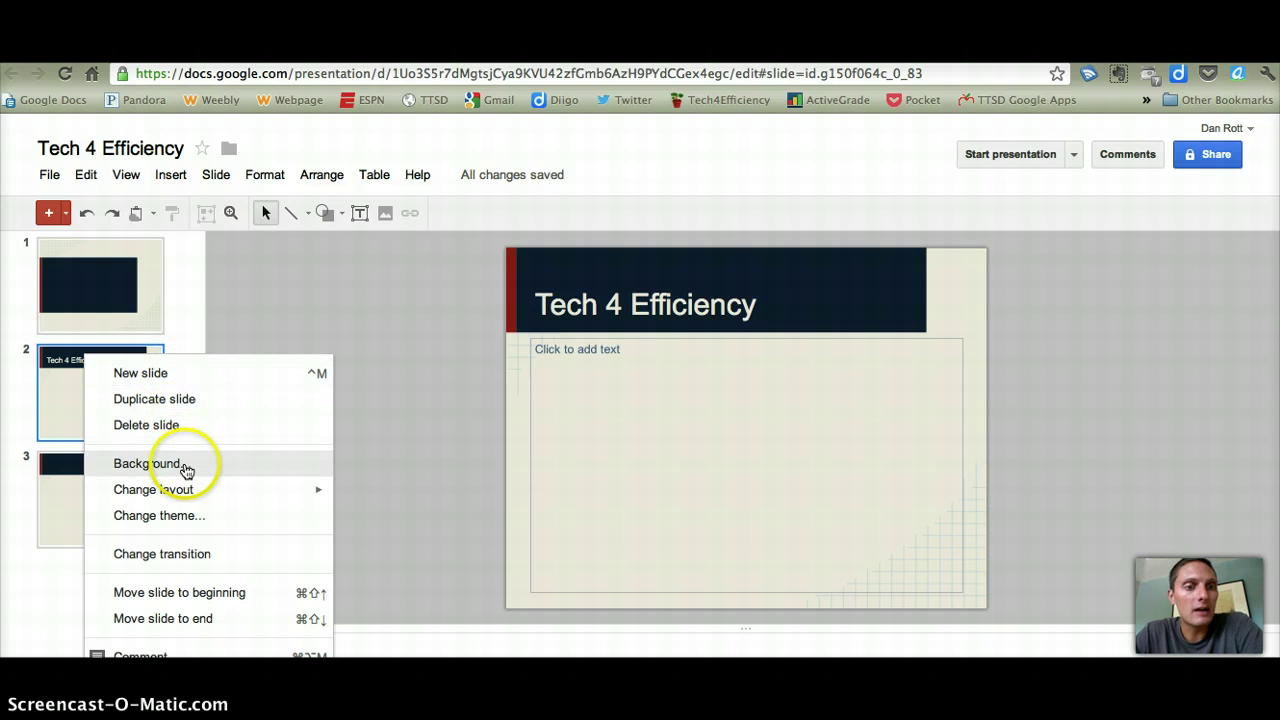
pyautogui.moveTo(186, 491)
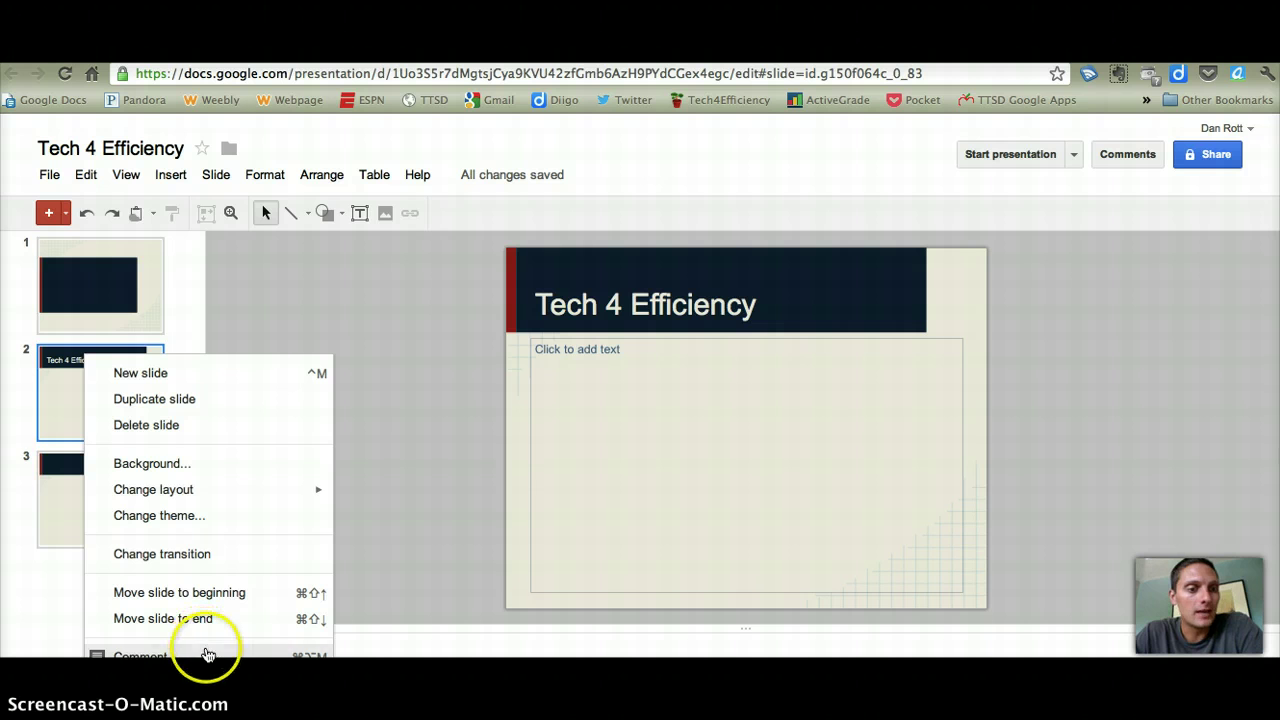
pyautogui.click(184, 488)
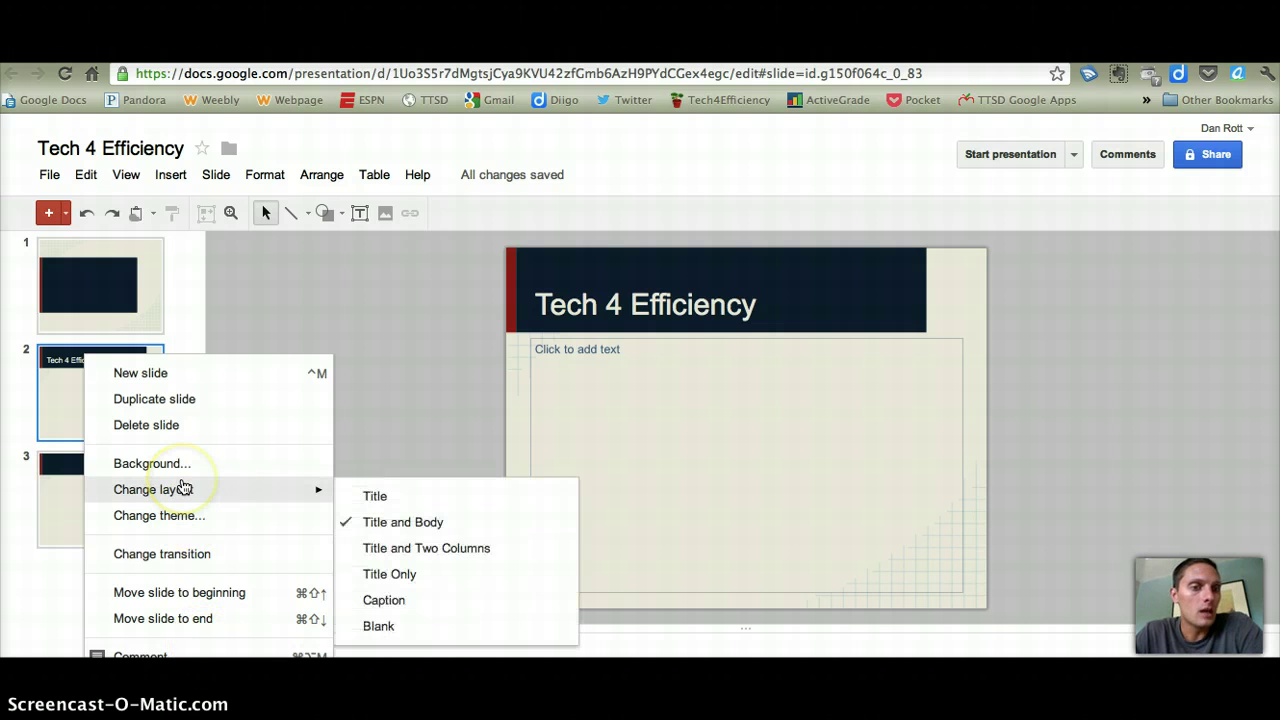
pyautogui.click(184, 398)
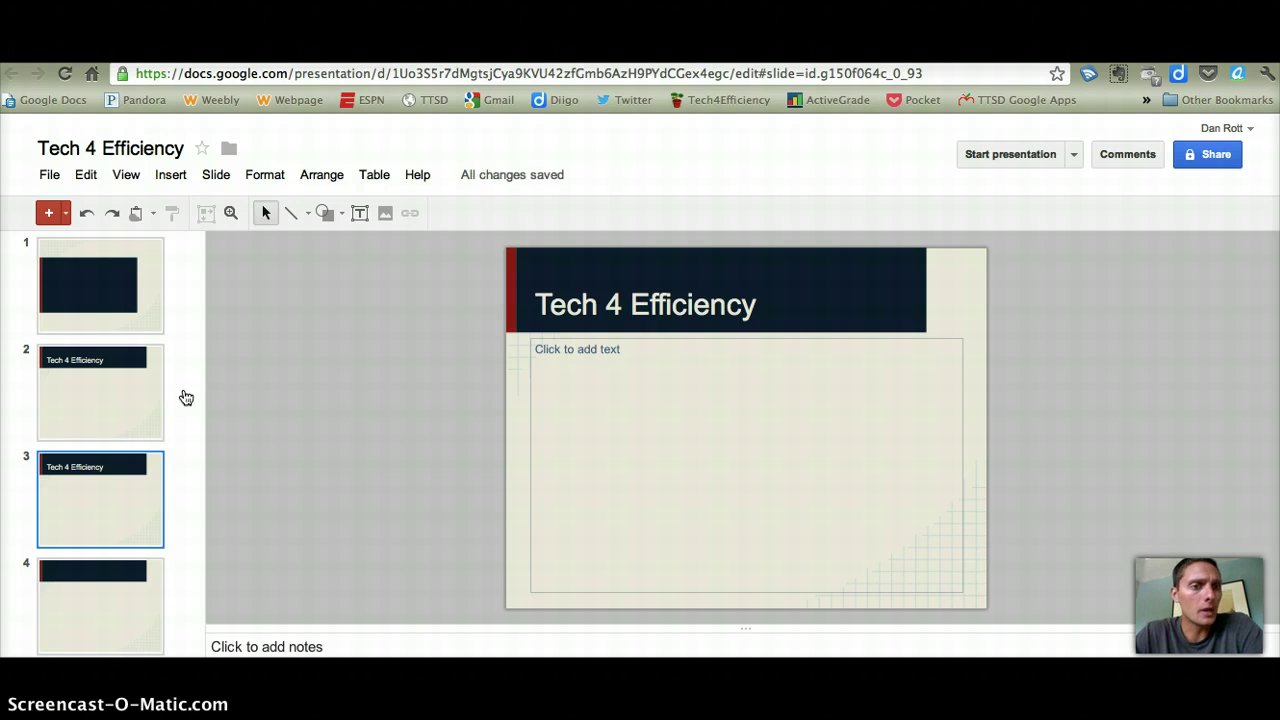
pyautogui.click(331, 460)
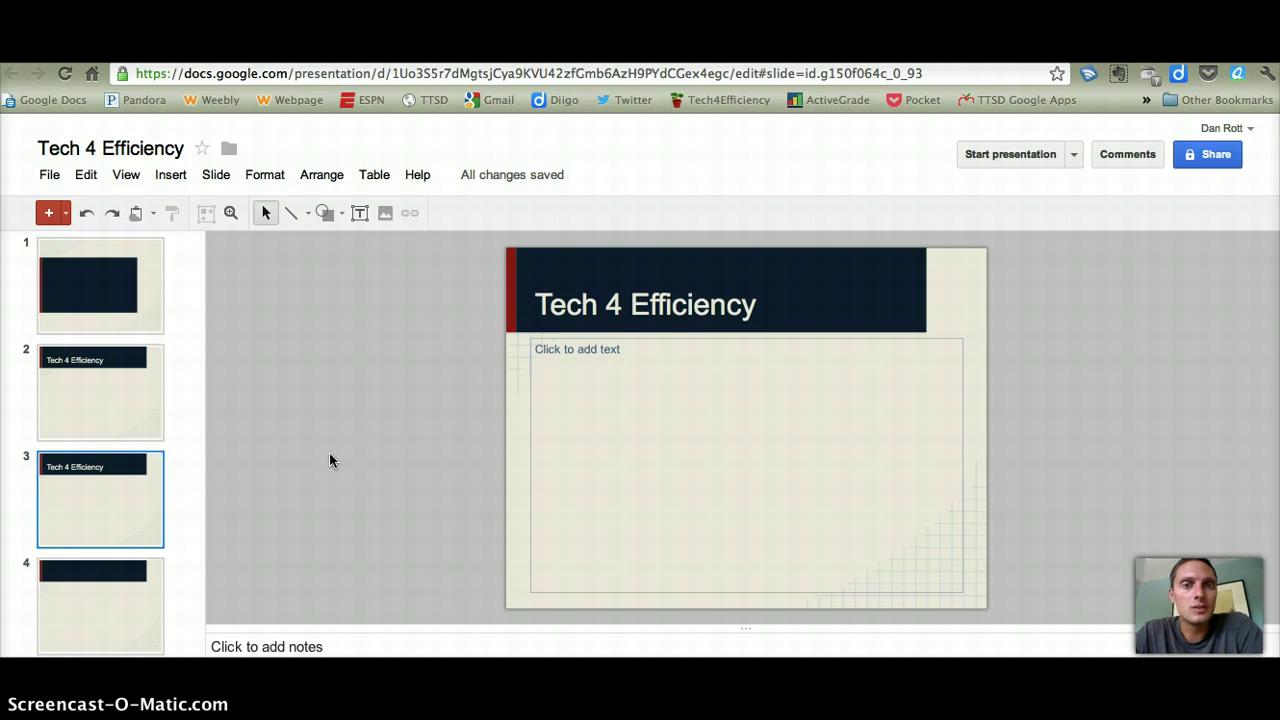
# Fill slide 2's body with a bulleted list: Google Presentations, Prezi, Keynote and Power Point
pyautogui.click(77, 410)
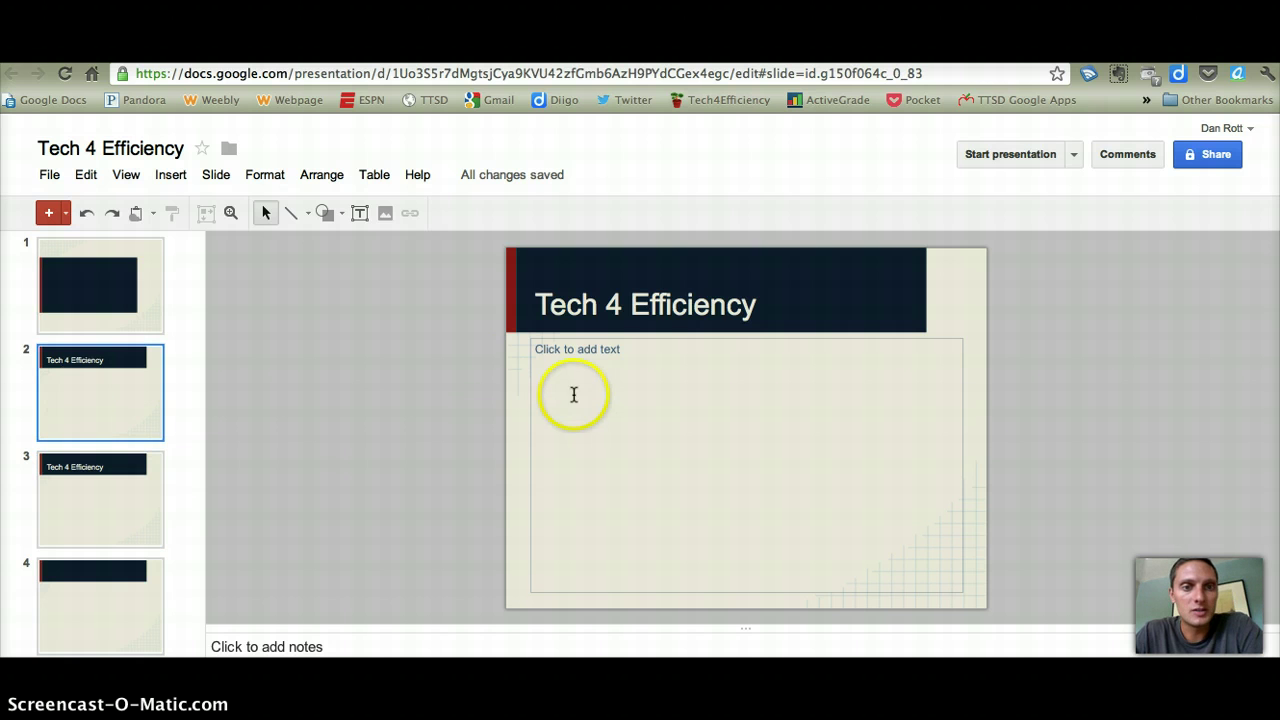
pyautogui.click(601, 364)
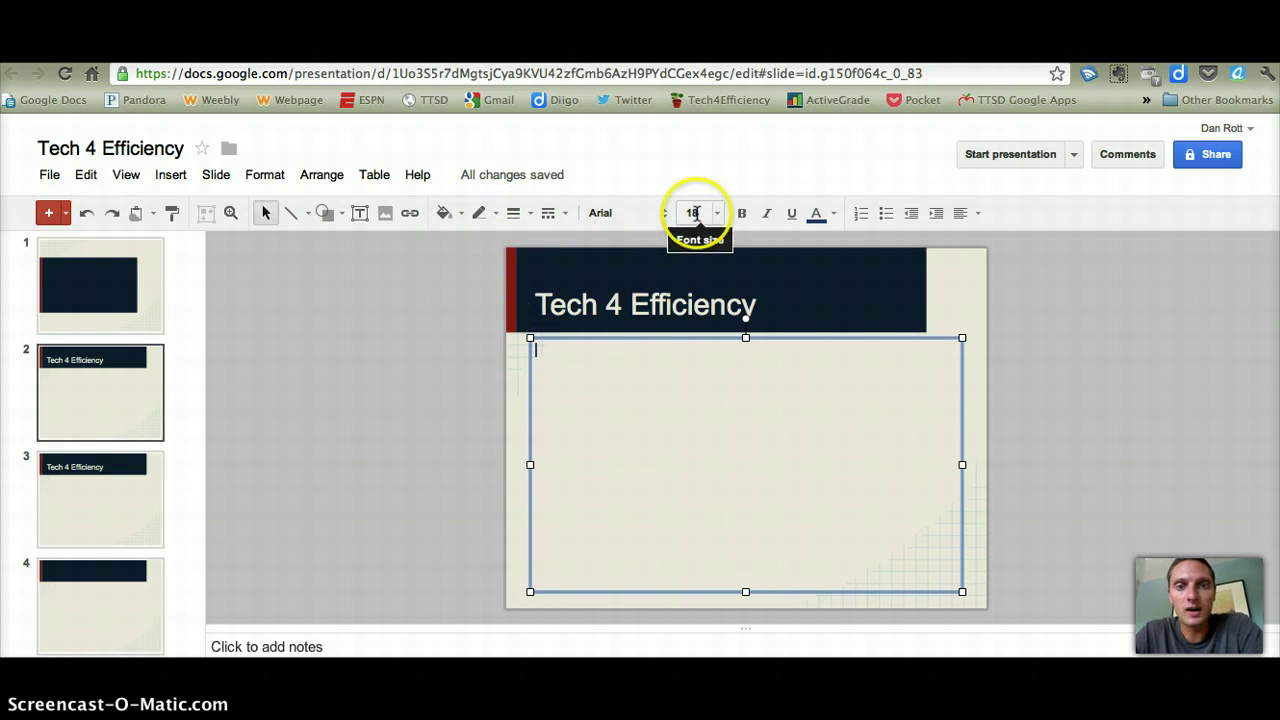
pyautogui.click(885, 213)
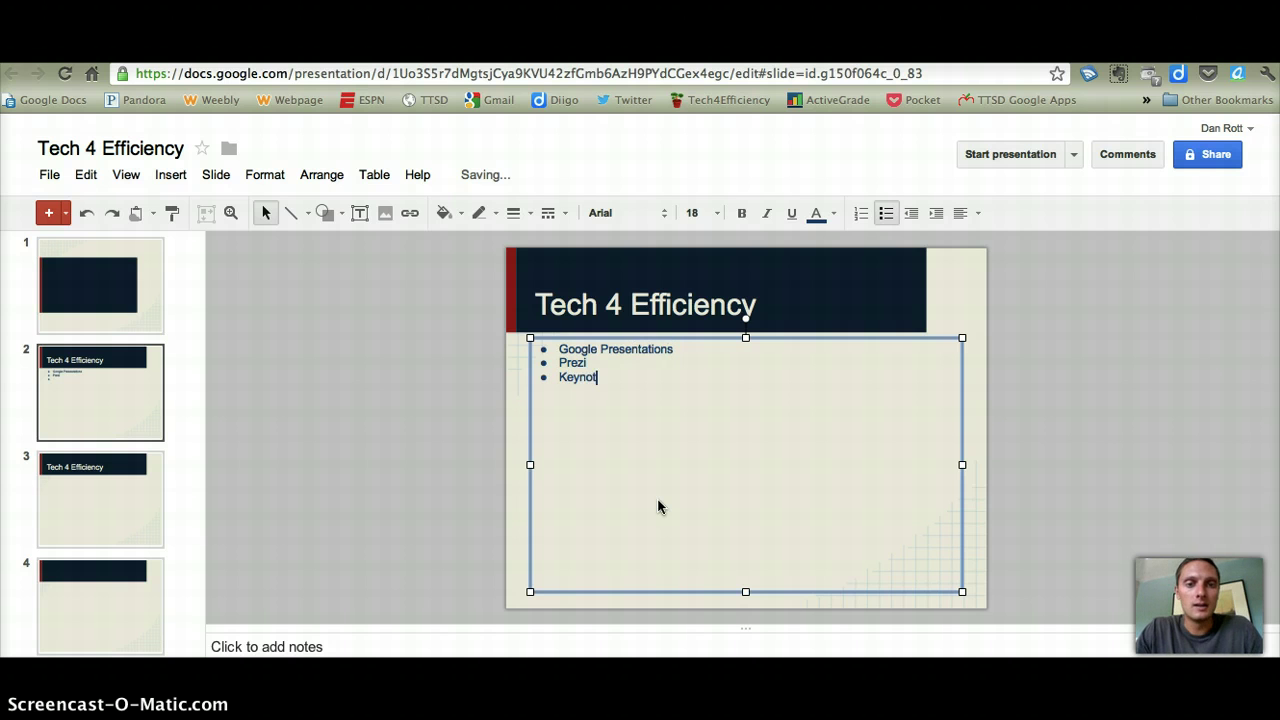
pyautogui.write('Power Prese')
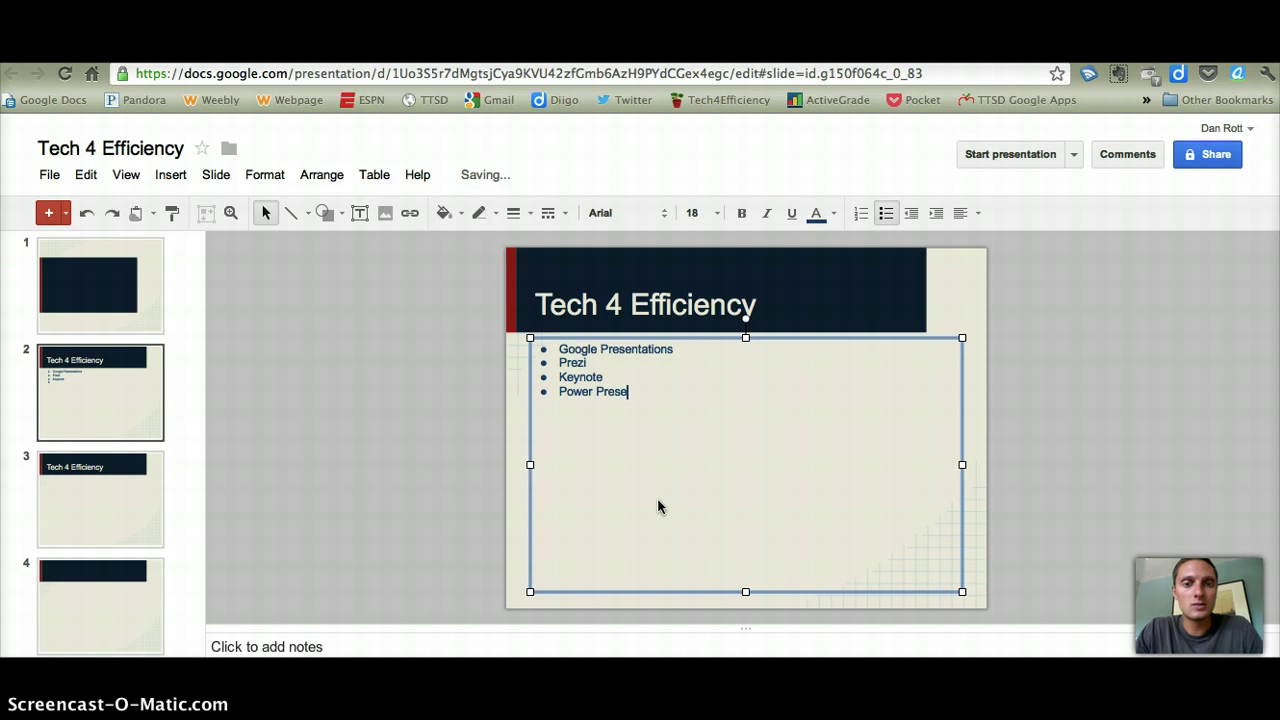
pyautogui.press('BackSpace')
pyautogui.press('BackSpace')
pyautogui.press('BackSpace')
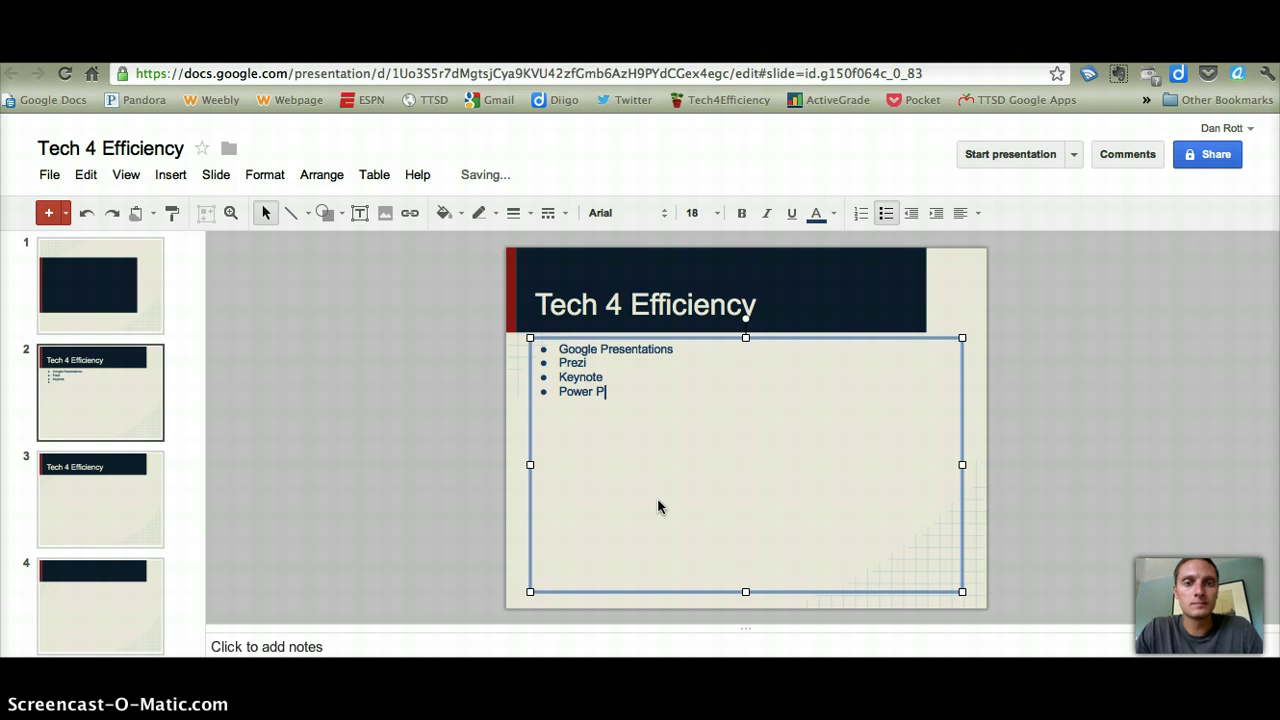
pyautogui.write('oint')
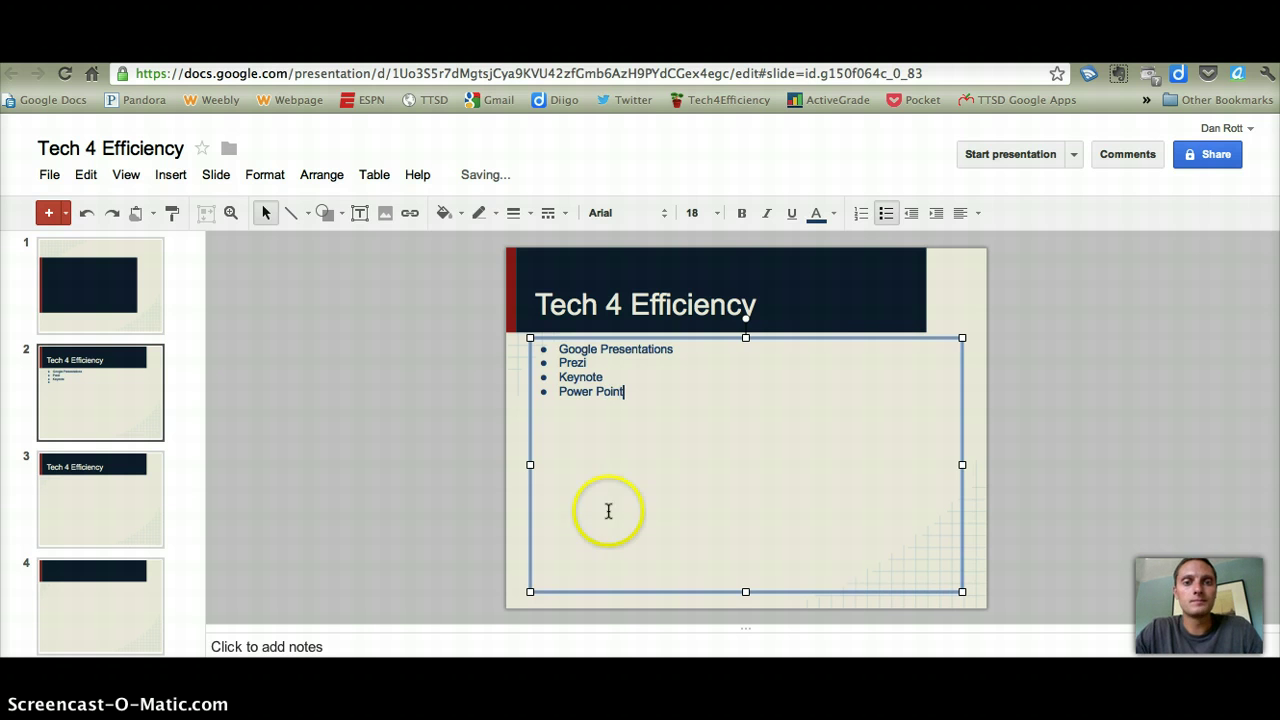
pyautogui.click(419, 525)
# Convert slide 2's bulleted list to a numbered list and colour its text orange
pyautogui.click(655, 397)
pyautogui.moveTo(622, 391); pyautogui.dragTo(557, 349)
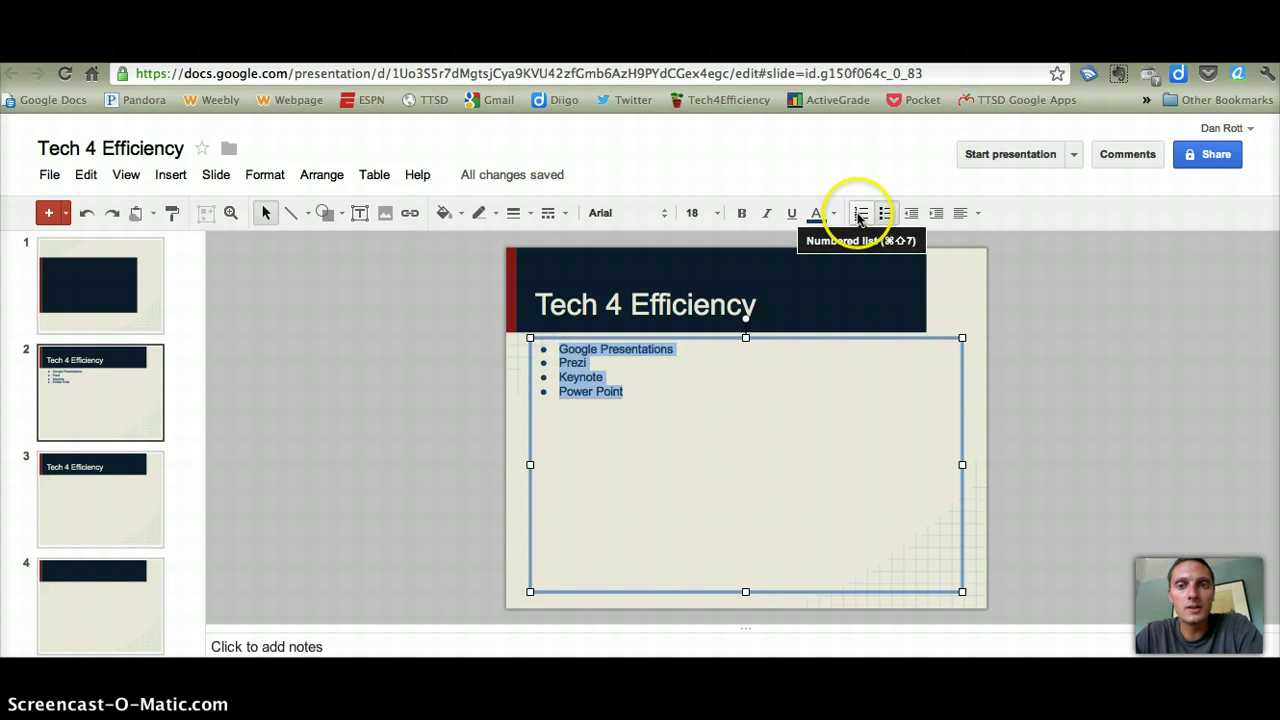
pyautogui.click(859, 213)
pyautogui.click(818, 213)
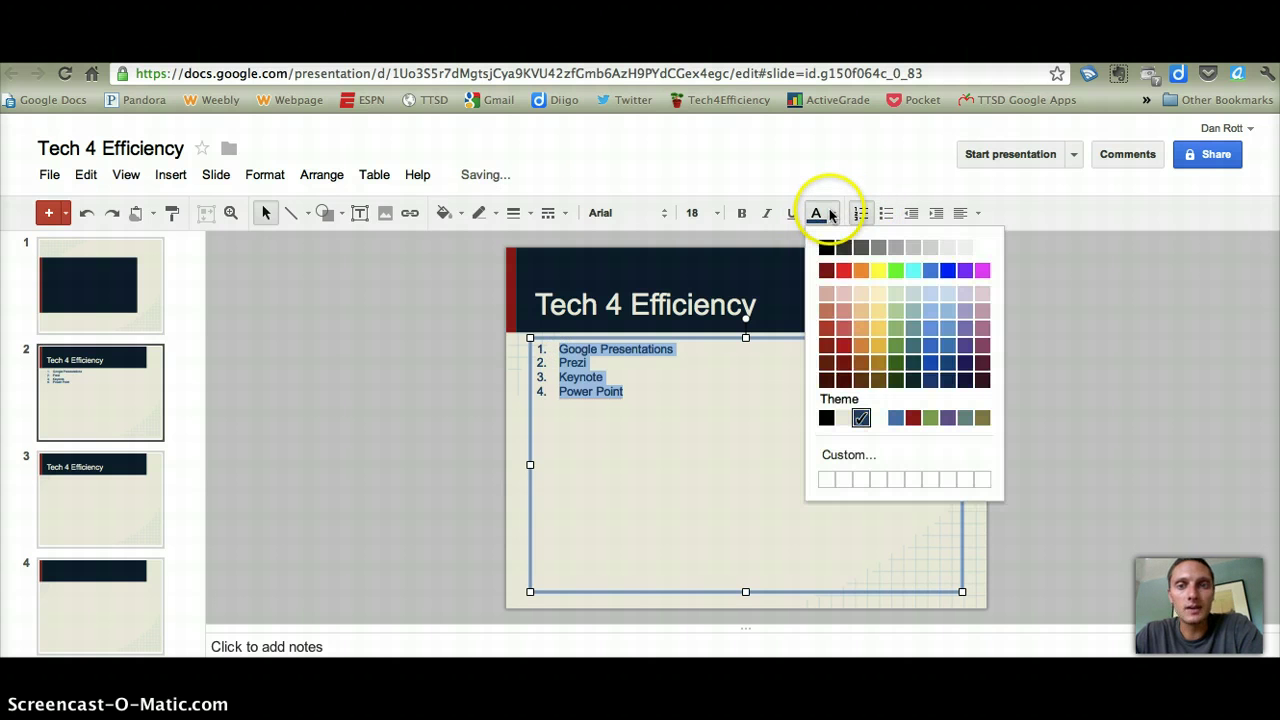
pyautogui.click(863, 271)
pyautogui.click(414, 414)
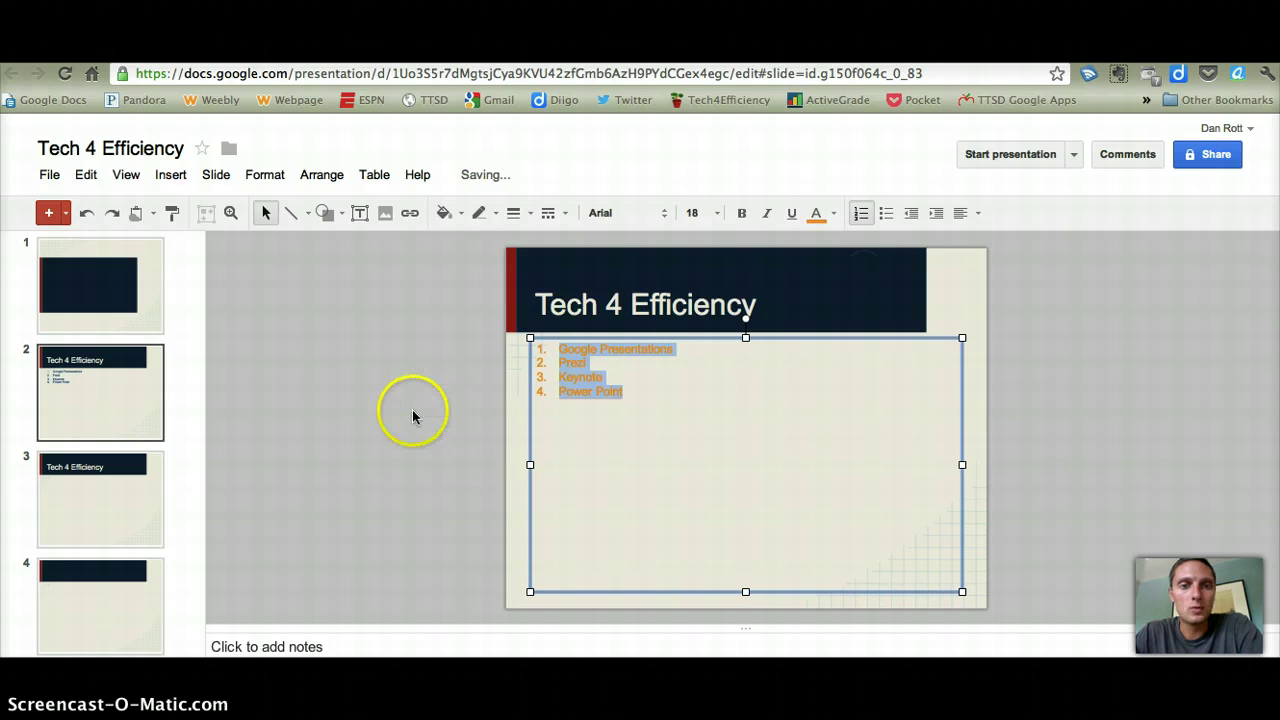
# Delete the numbered list's text box from slide 2 and undo the deletion
pyautogui.click(657, 437)
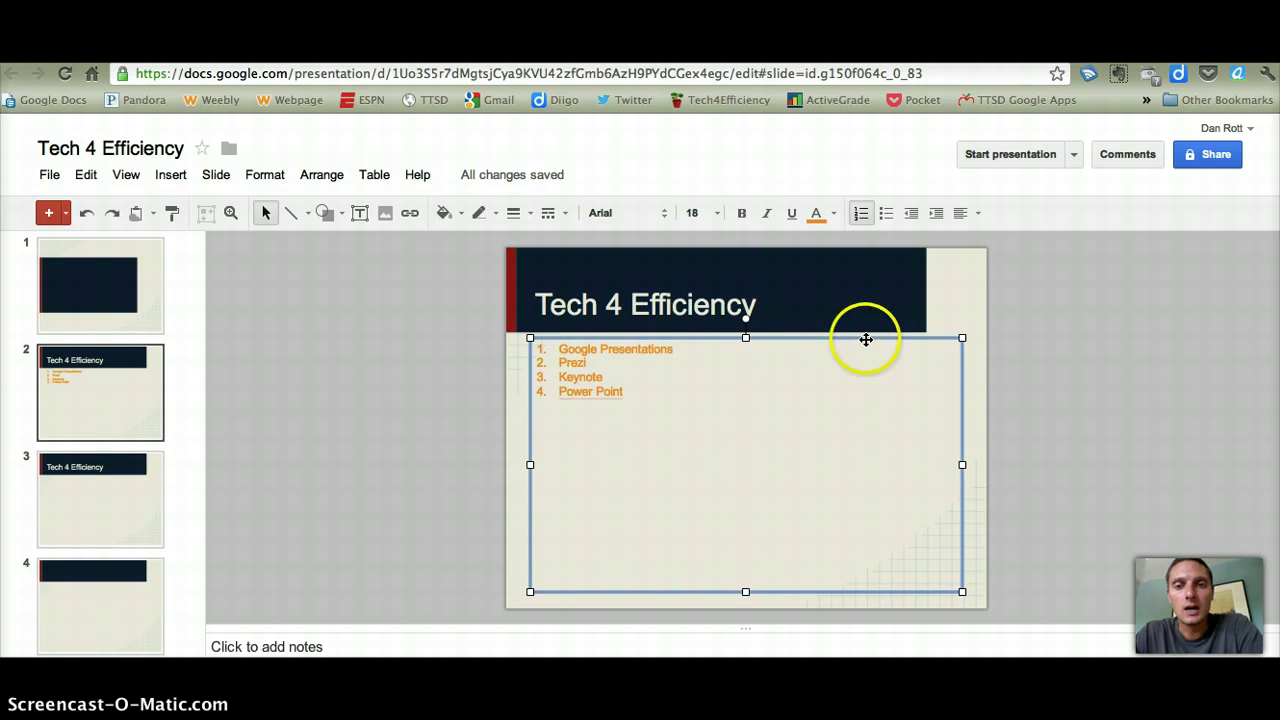
pyautogui.press('Delete')
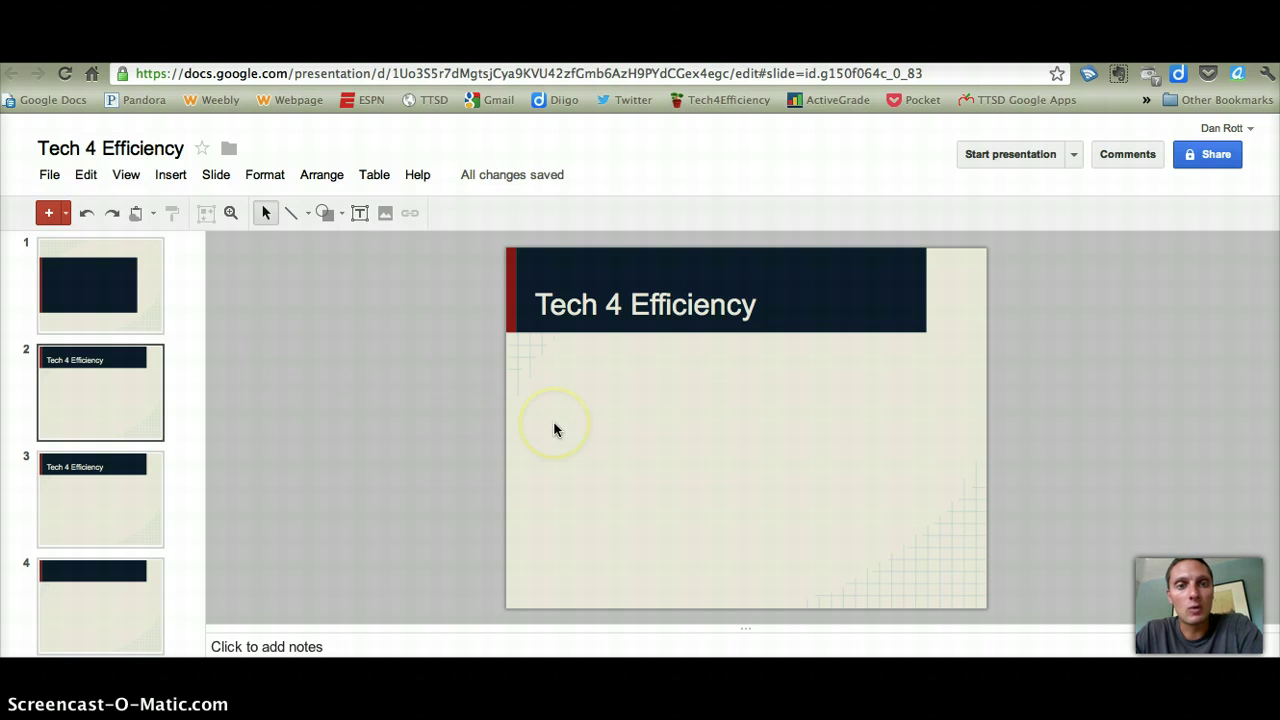
pyautogui.click(90, 214)
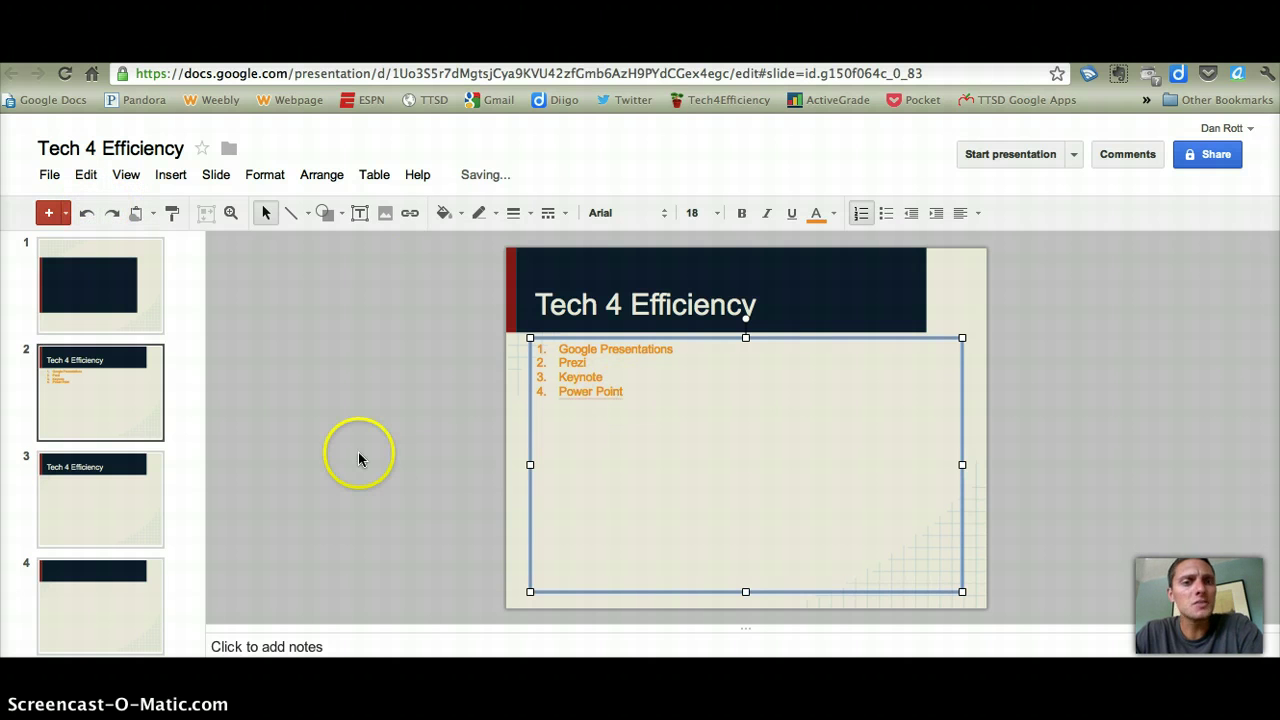
pyautogui.click(358, 456)
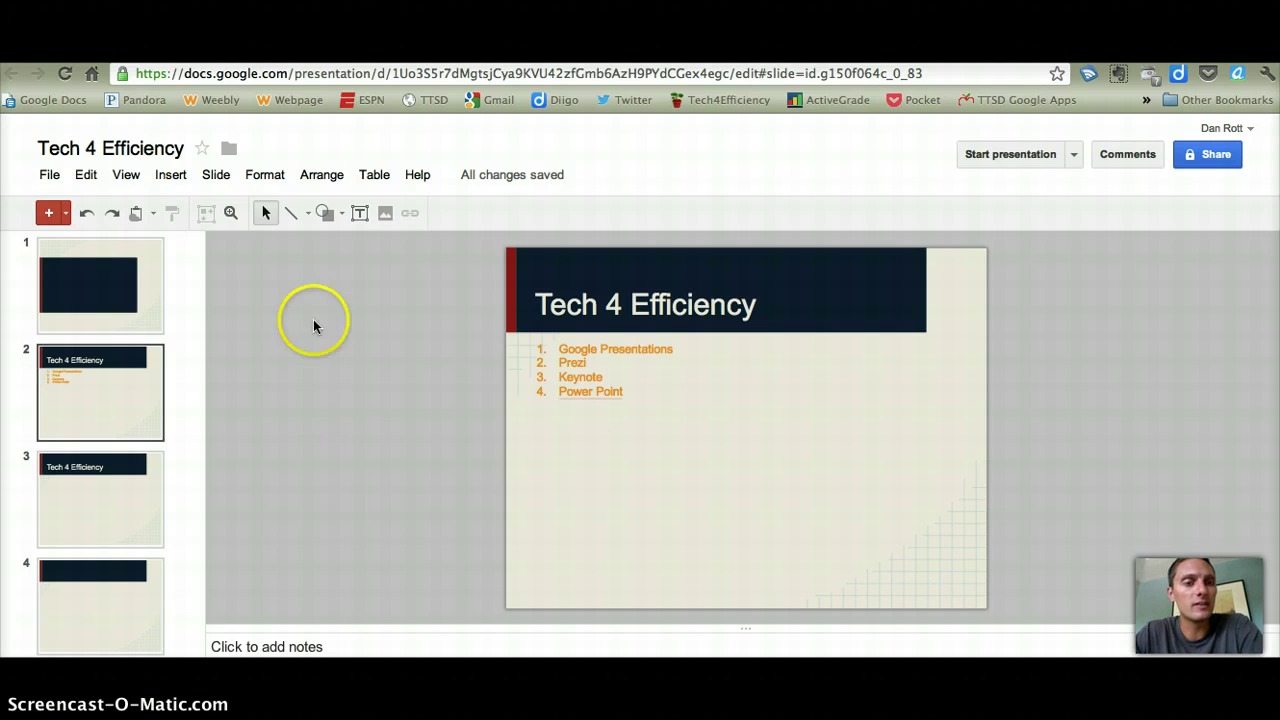
# Add a text box reading "New Text Box" below the numbered list on slide 2, nearly as wide as the slide
pyautogui.click(171, 176)
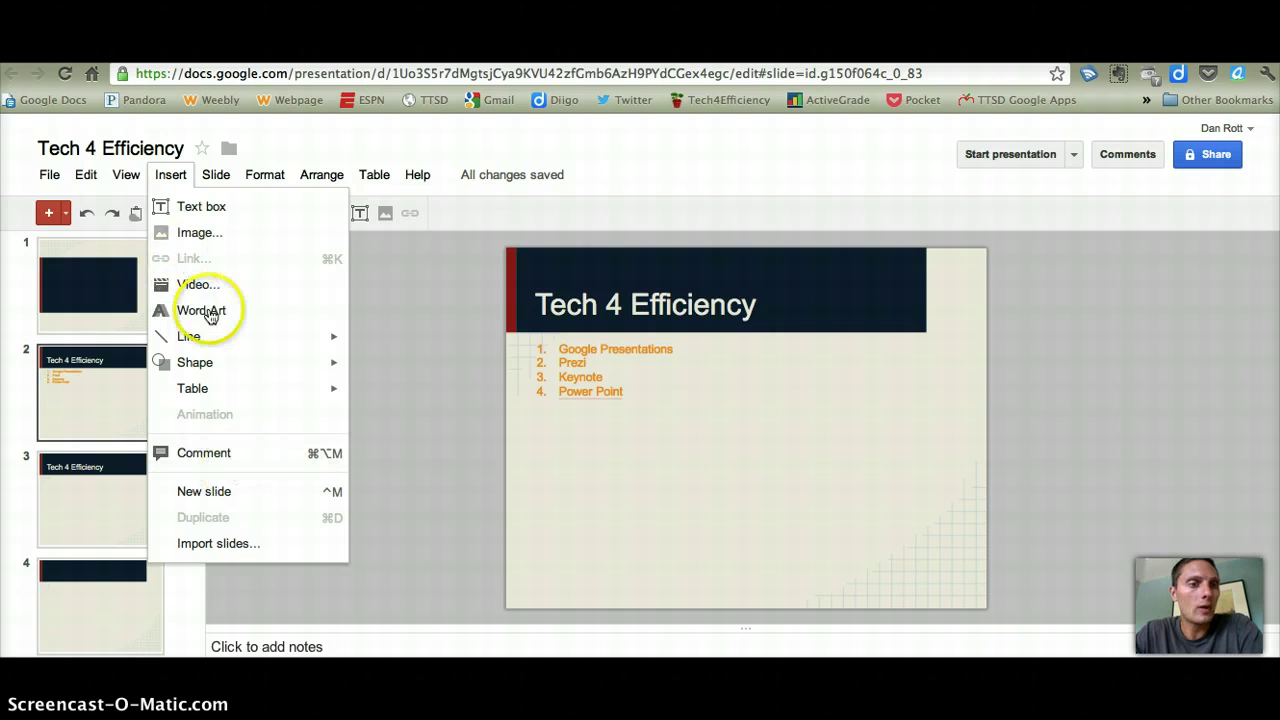
pyautogui.click(199, 205)
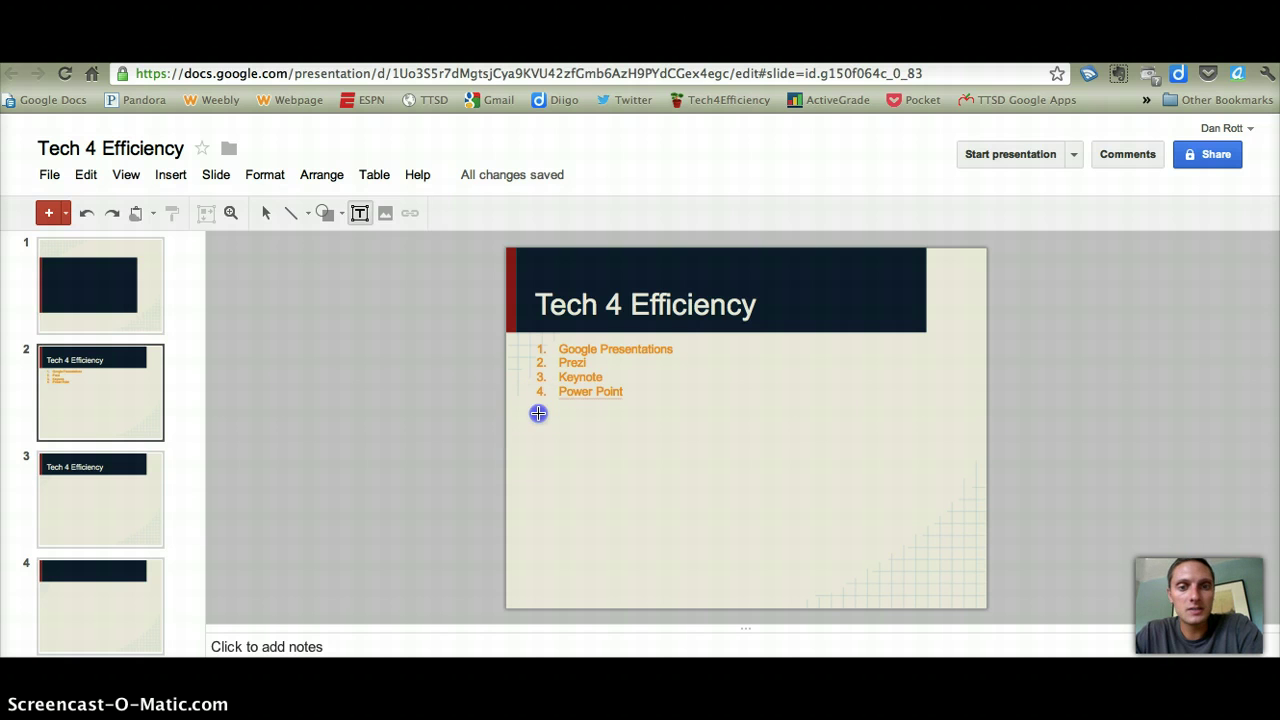
pyautogui.moveTo(538, 413); pyautogui.dragTo(945, 552)
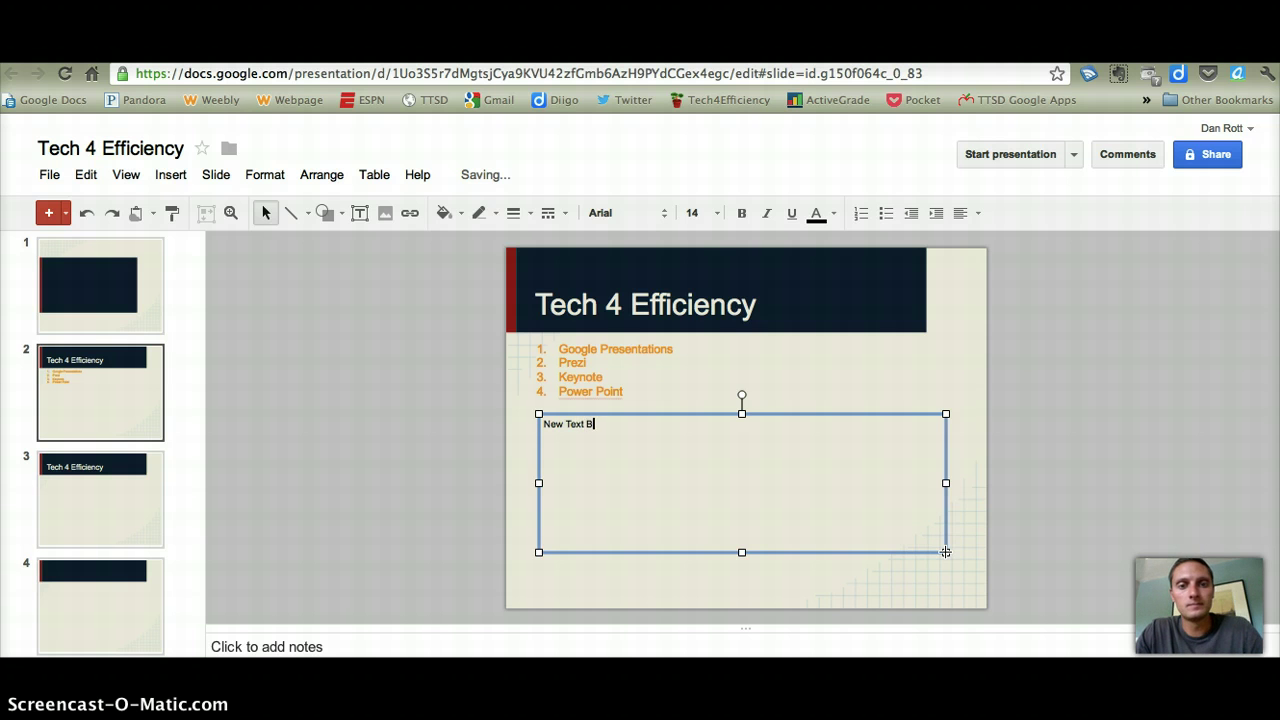
pyautogui.write('New Text Box')
pyautogui.click(414, 478)
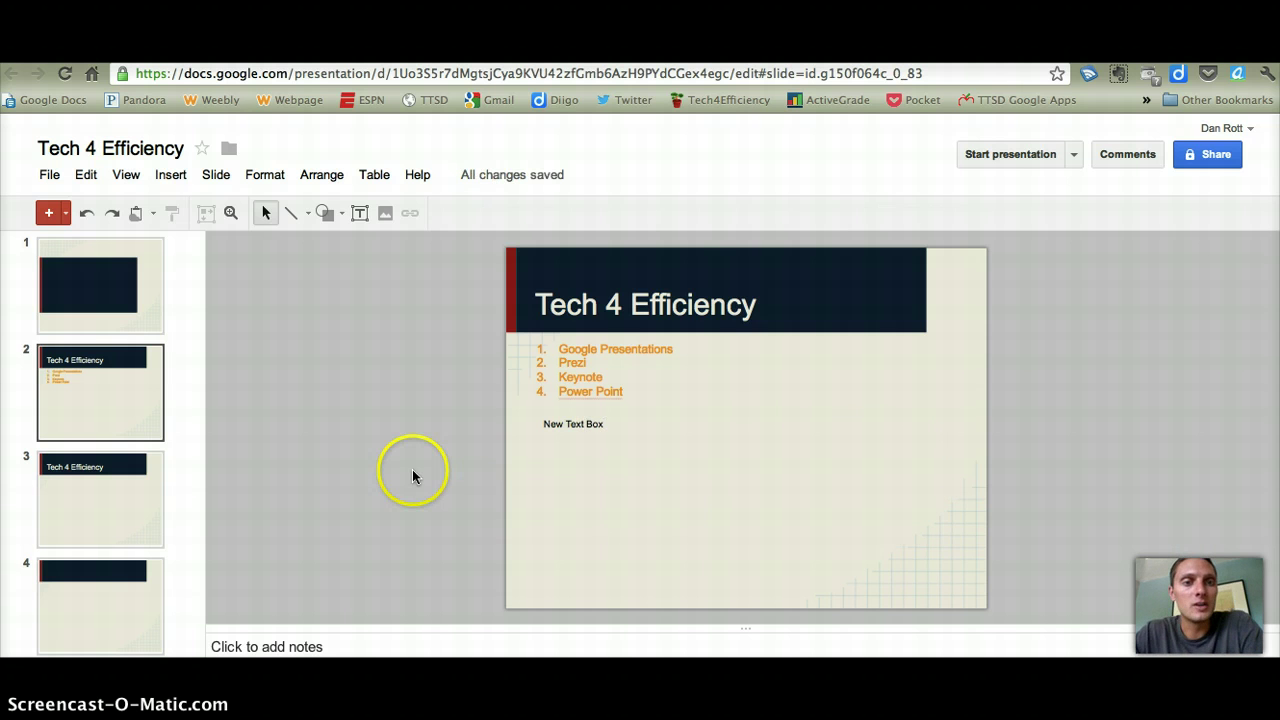
pyautogui.click(611, 463)
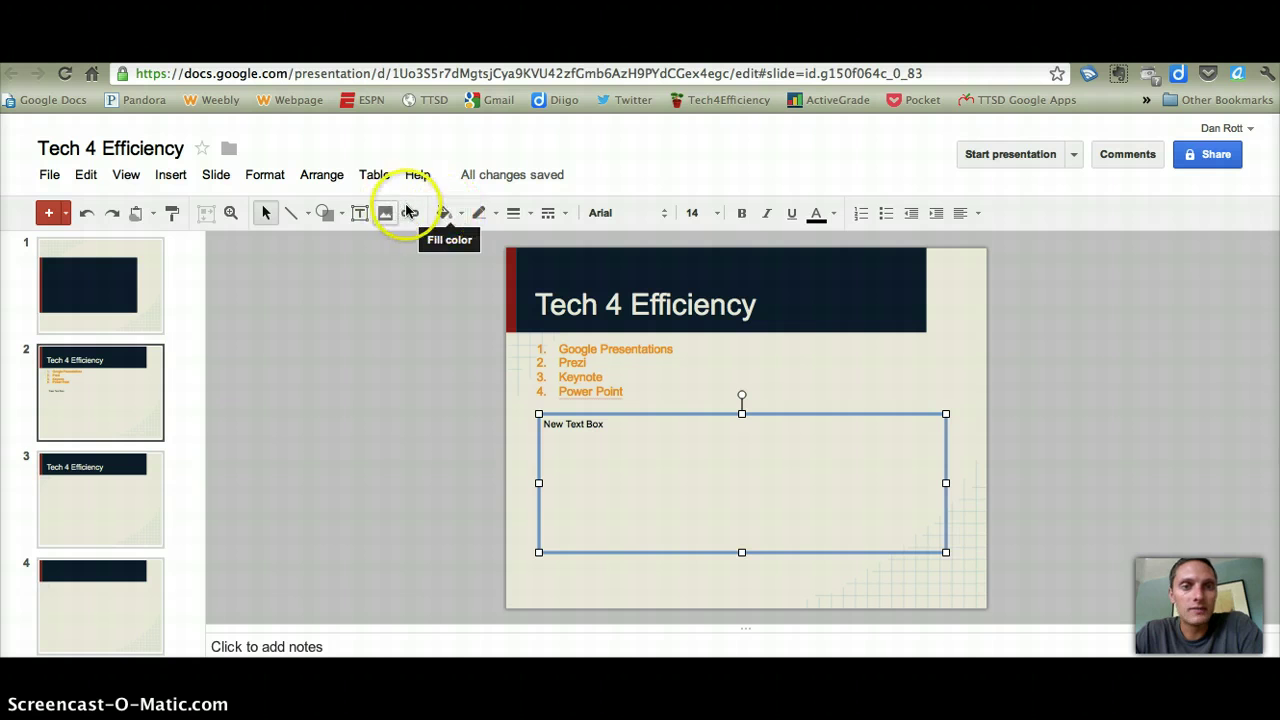
pyautogui.click(402, 388)
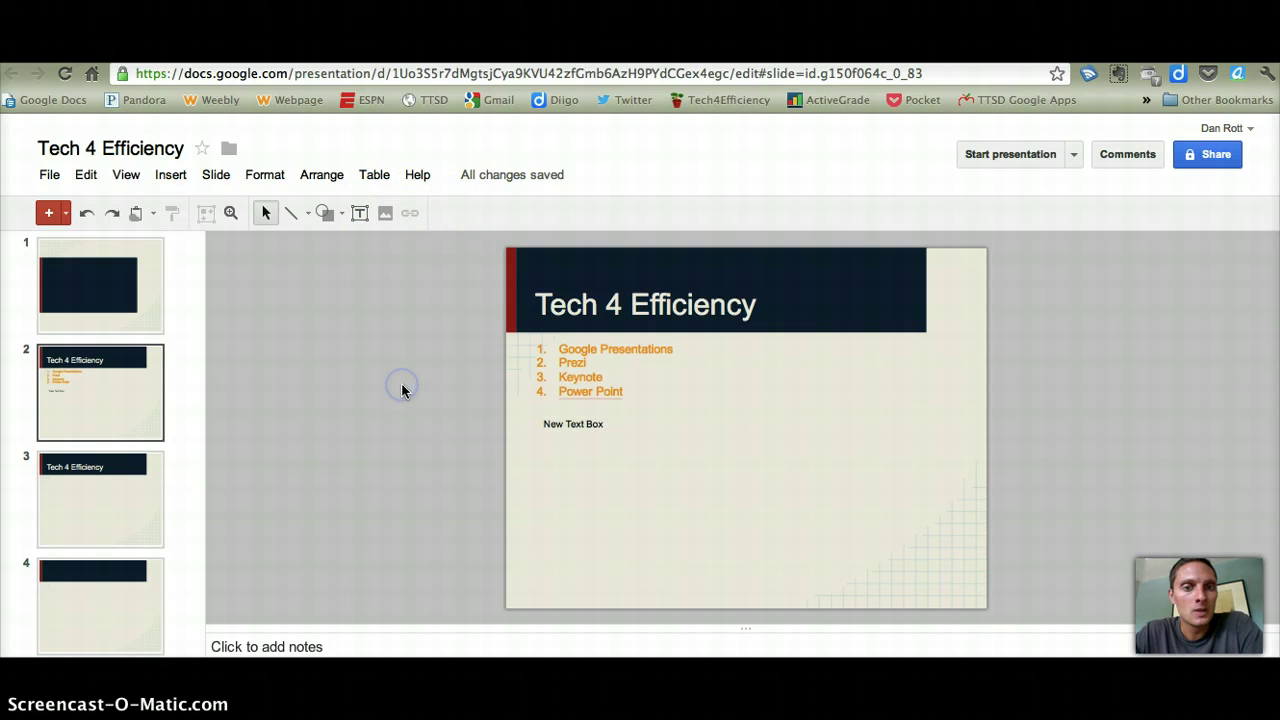
# Open the option to insert an image by URL on slide 3
pyautogui.click(91, 505)
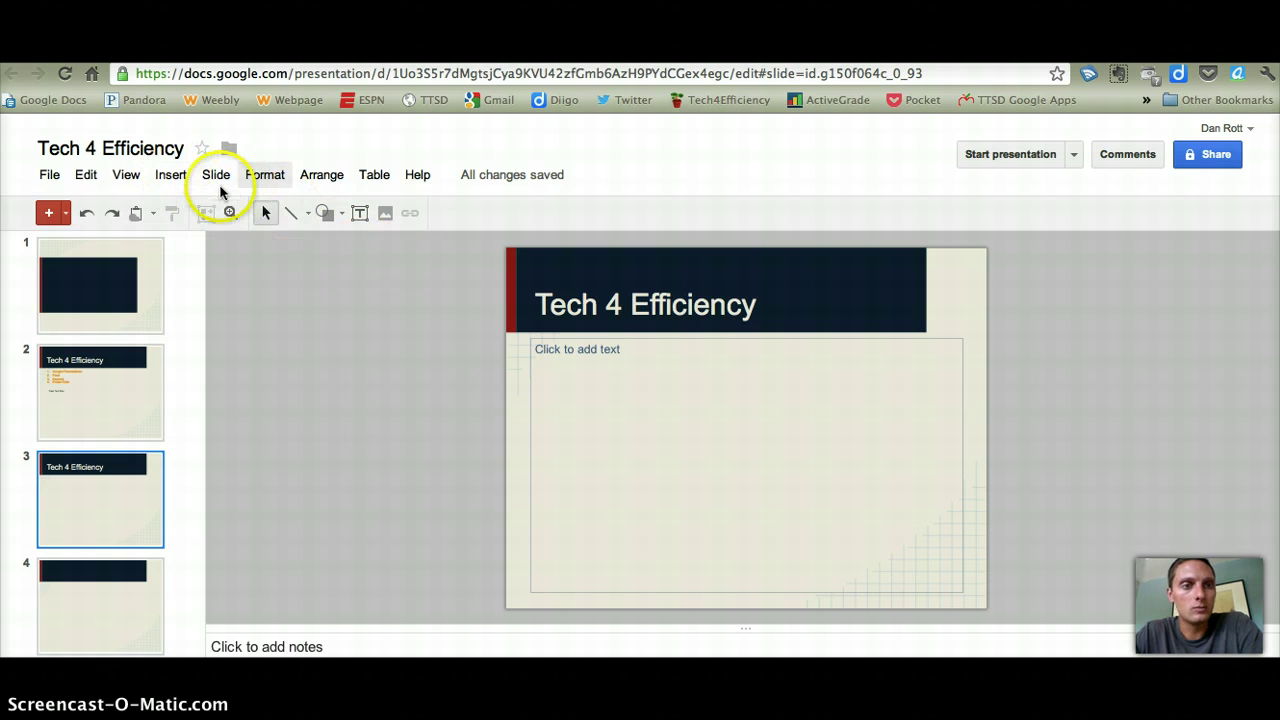
pyautogui.click(388, 218)
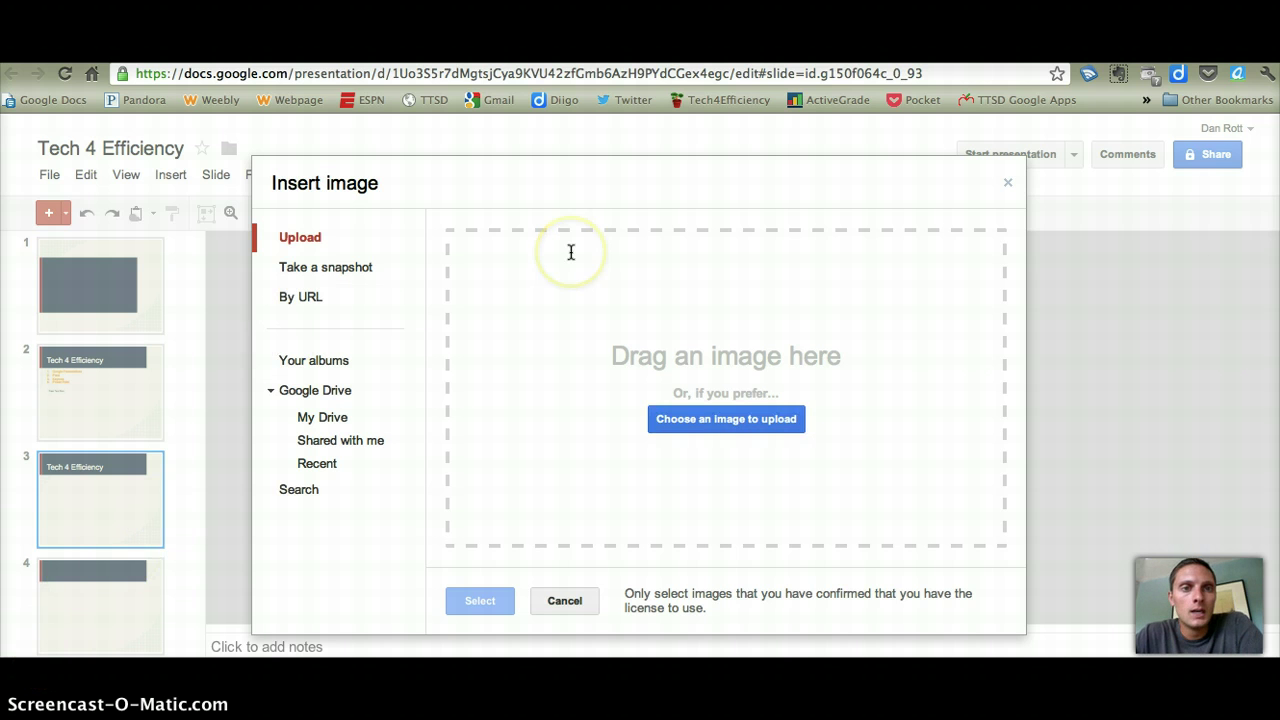
pyautogui.click(299, 300)
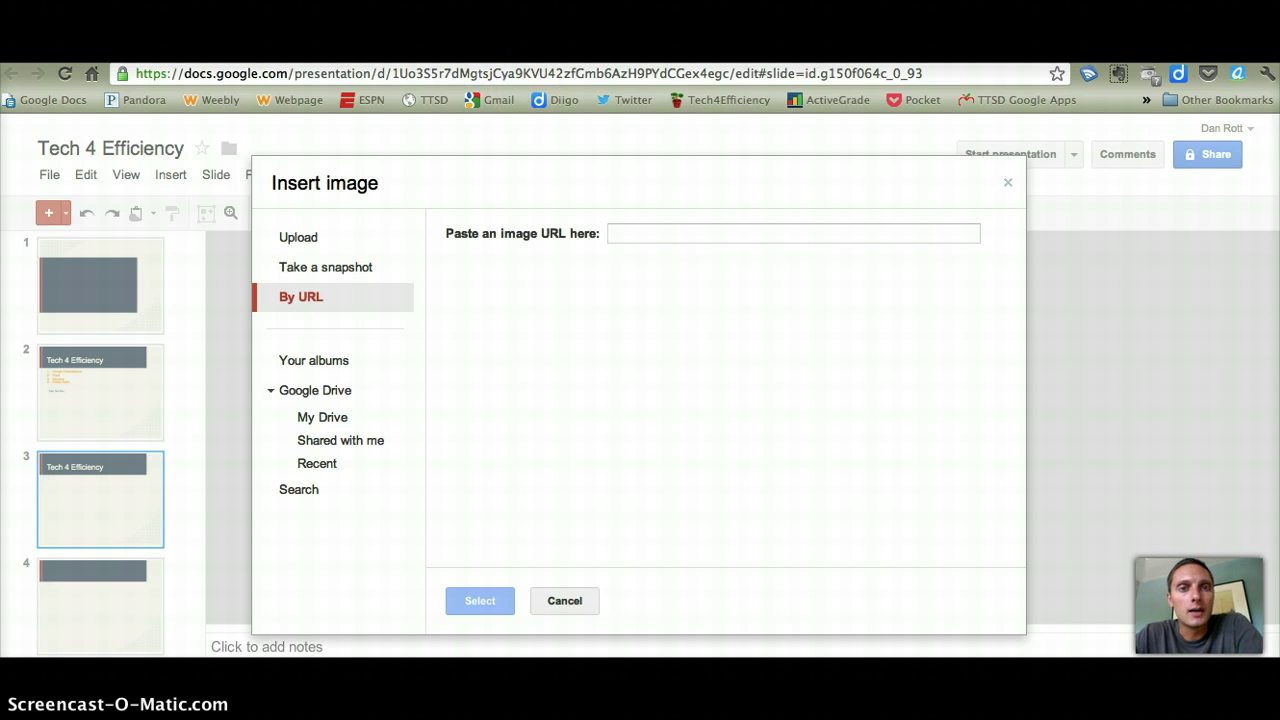
# Switch to the Google Images results for snow leopard, open snow-leopard.jpg from snowleopard.com and copy its image URL
pyautogui.hotkey('ctrl', 'Tab')
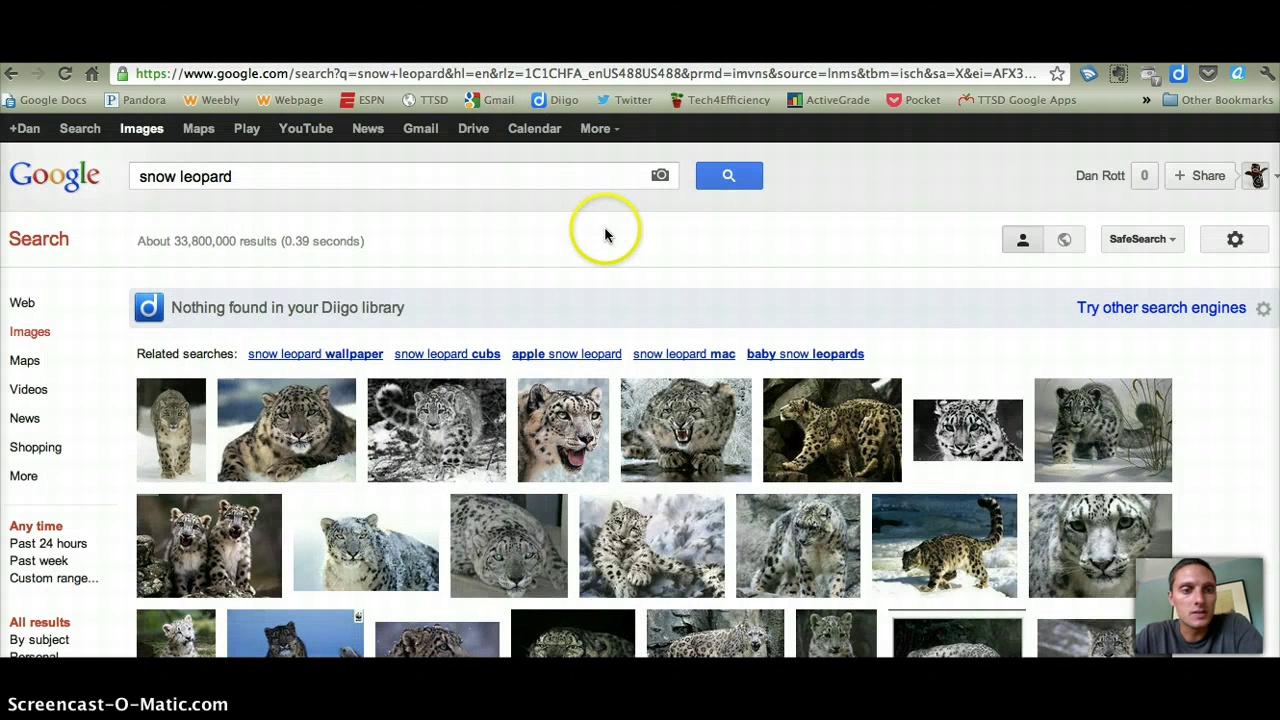
pyautogui.moveTo(308, 427)
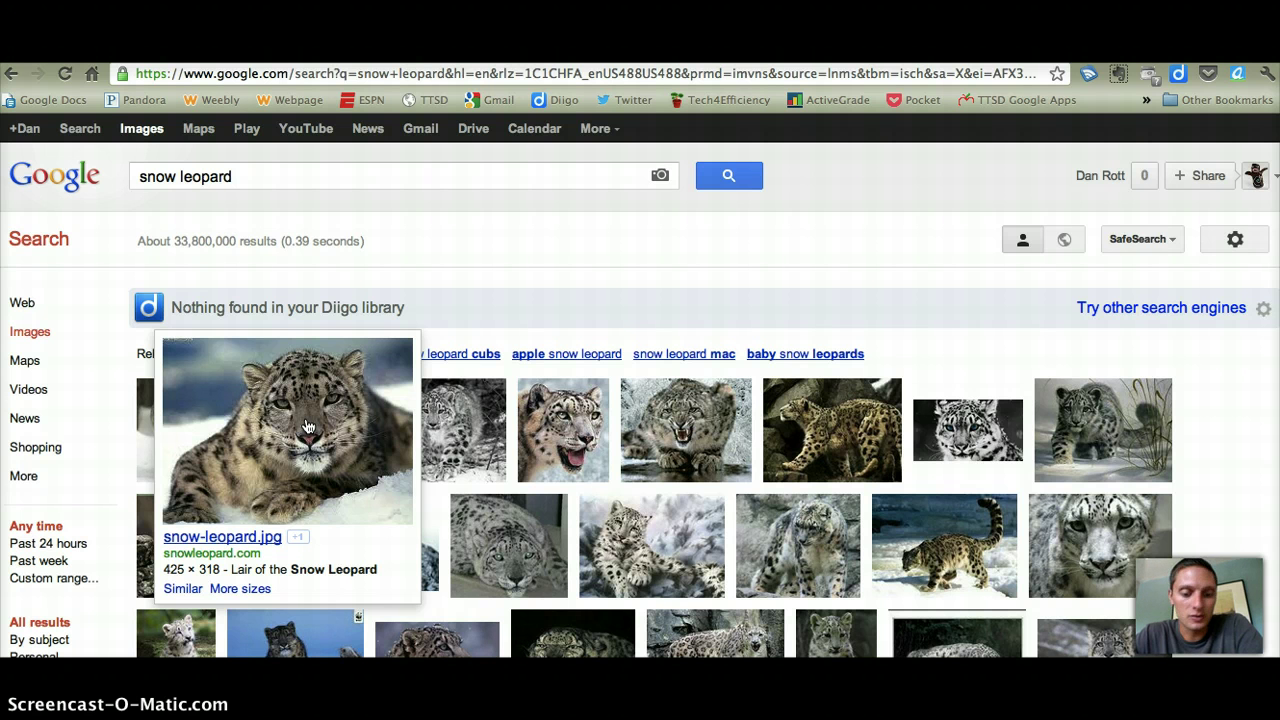
pyautogui.click(308, 427)
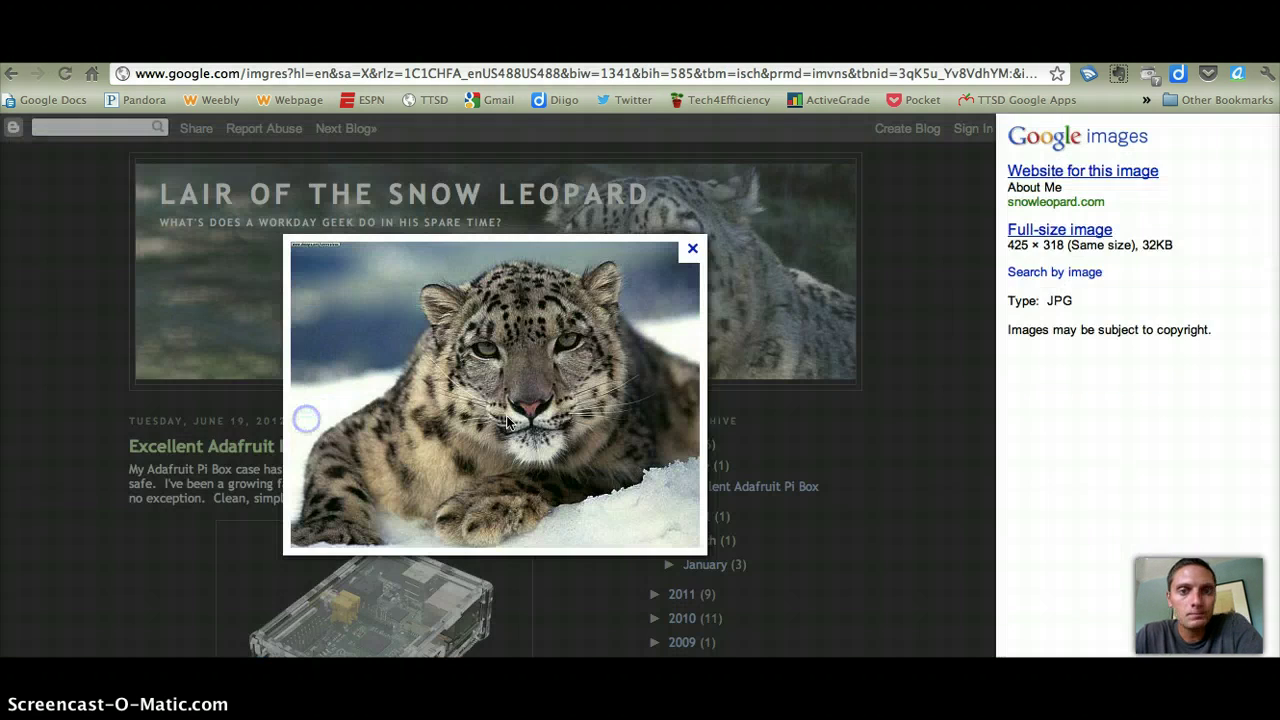
pyautogui.rightClick(458, 360)
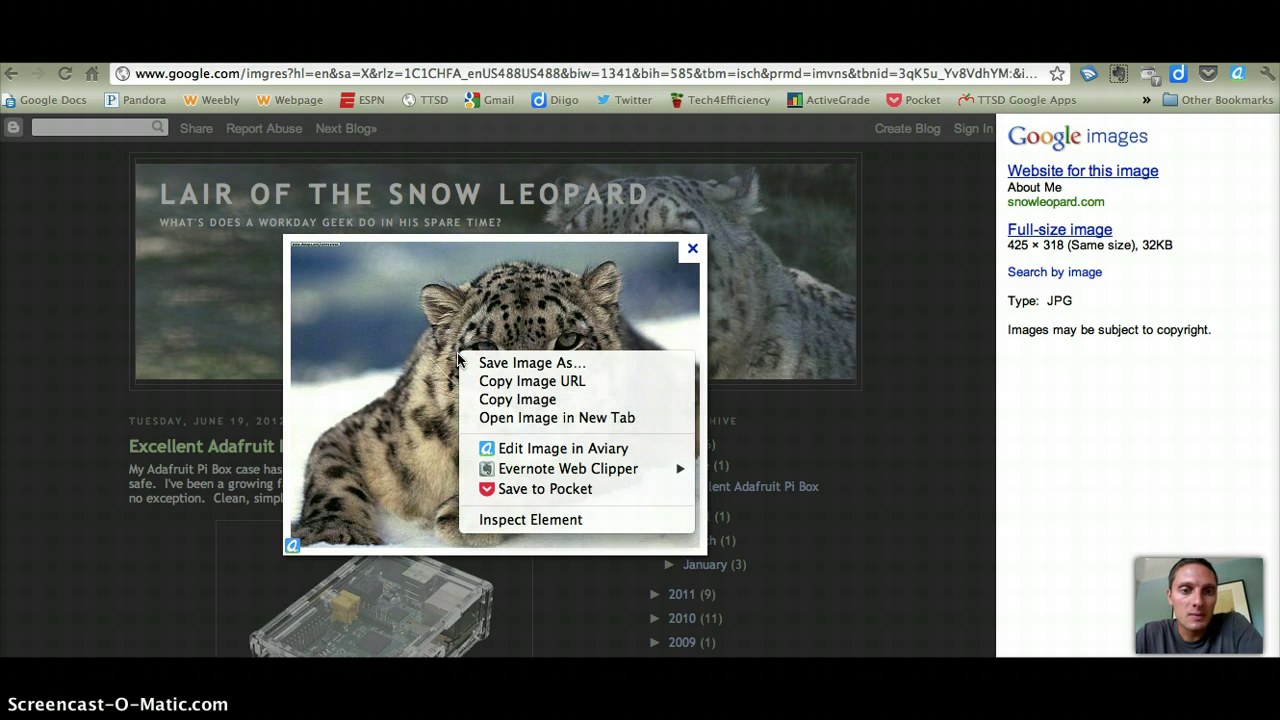
pyautogui.click(507, 383)
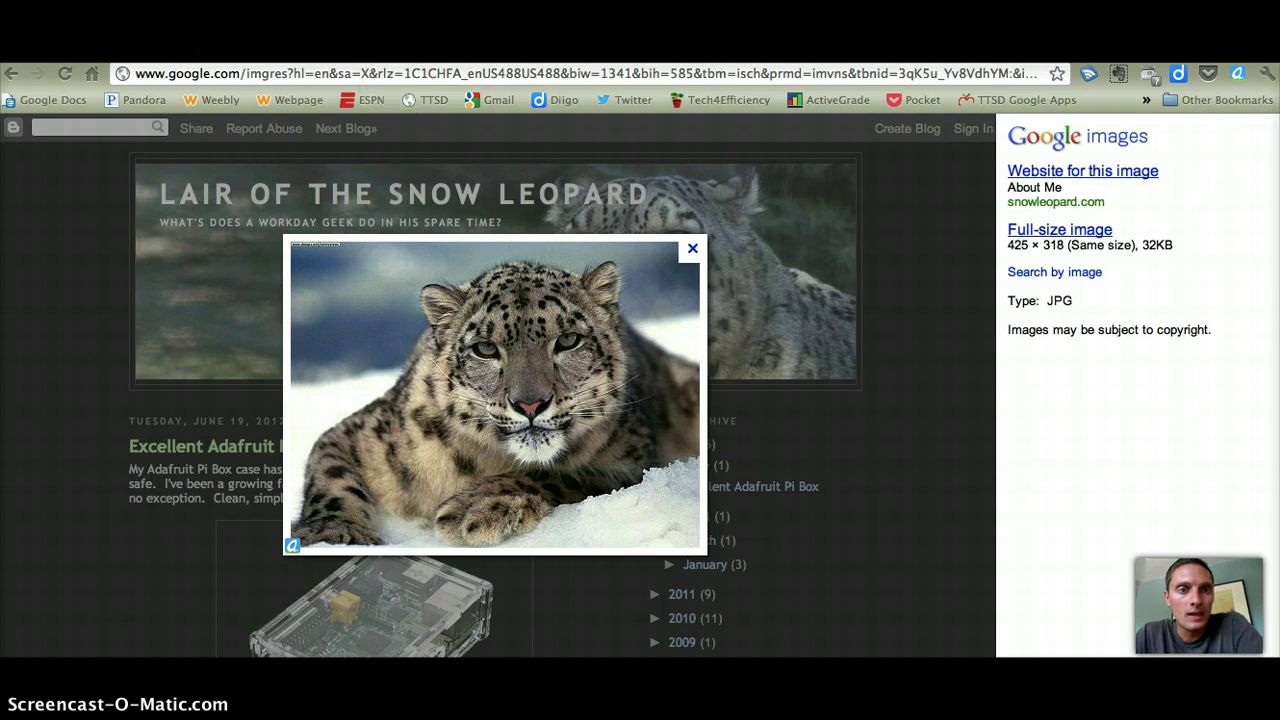
# Return to the presentation and insert the snow leopard image on slide 3 from the copied URL
pyautogui.click(385, 54)
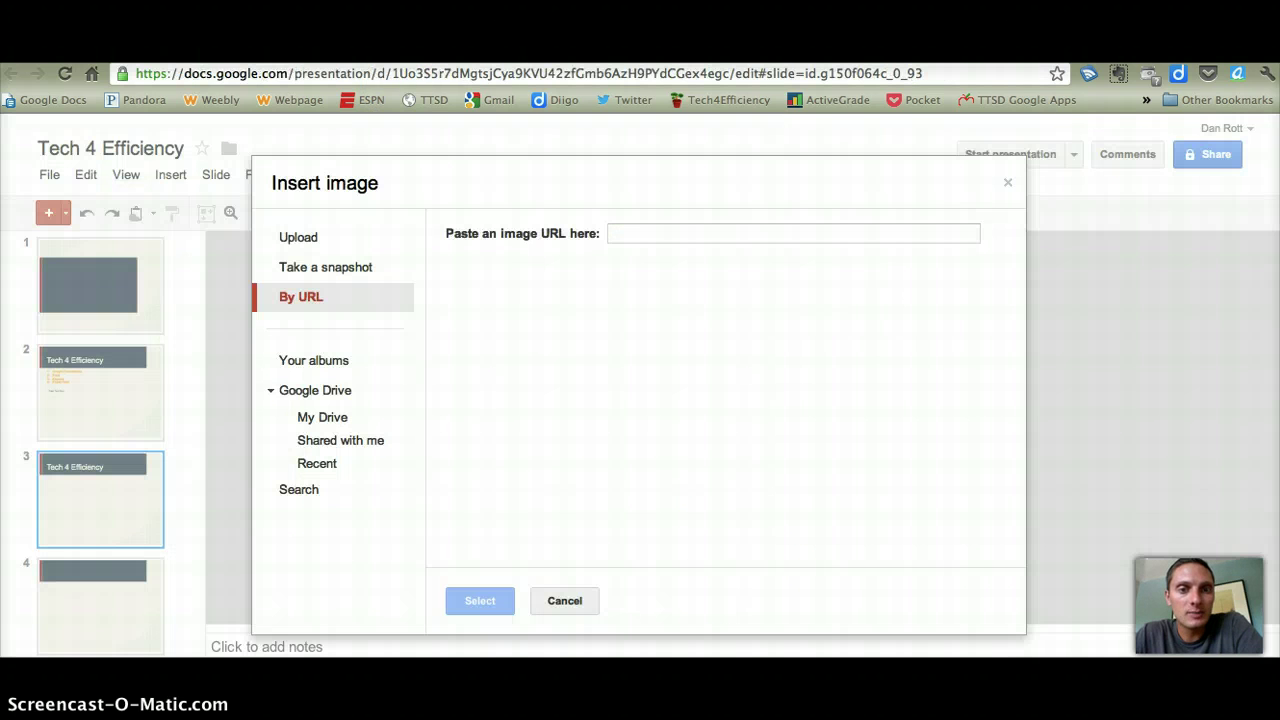
pyautogui.click(675, 234)
pyautogui.hotkey('ctrl', 'v')
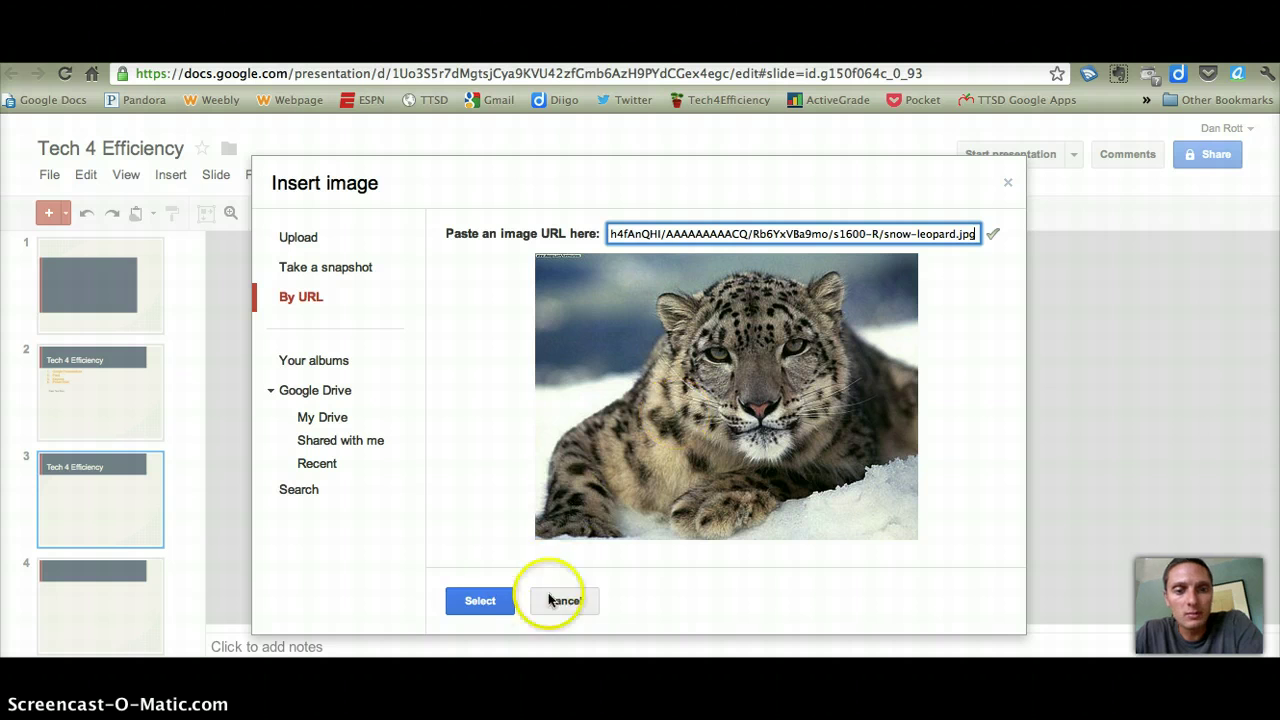
pyautogui.click(482, 600)
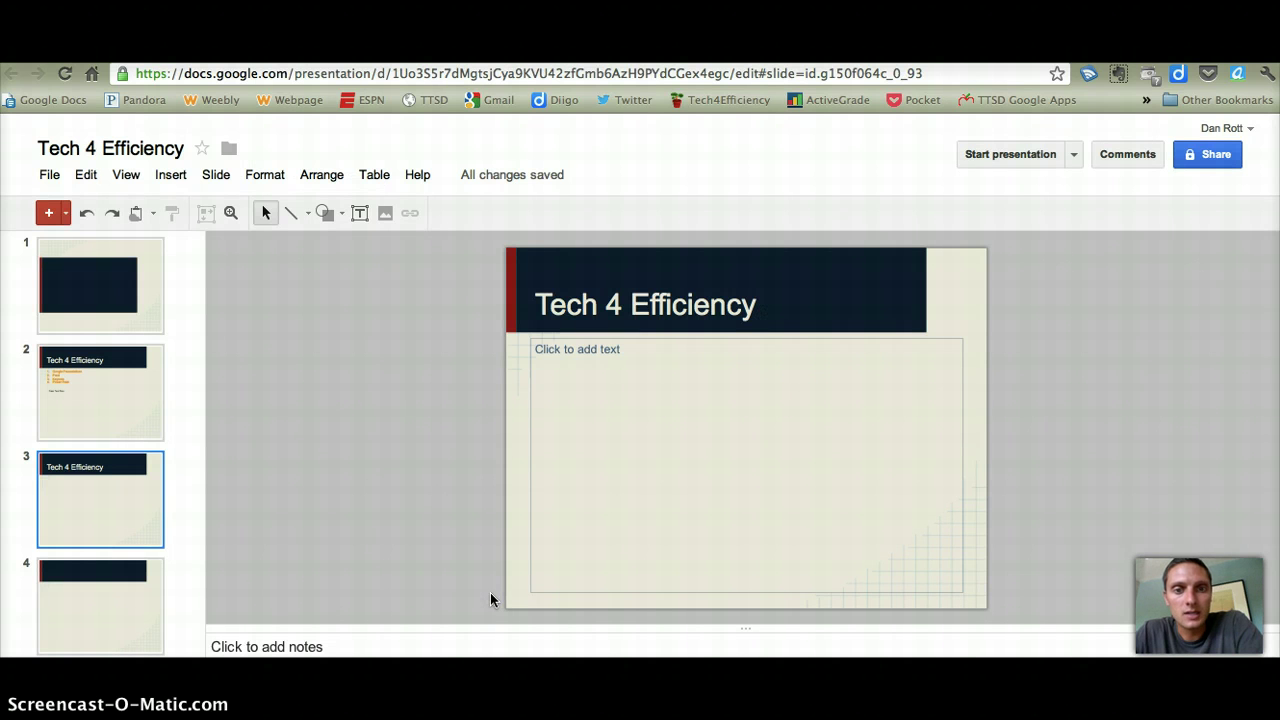
# Move the snow leopard image to the upper-left corner of slide 3's body area and enlarge it to fill most of that area's height
pyautogui.click(755, 450)
pyautogui.moveTo(755, 450); pyautogui.dragTo(603, 390)
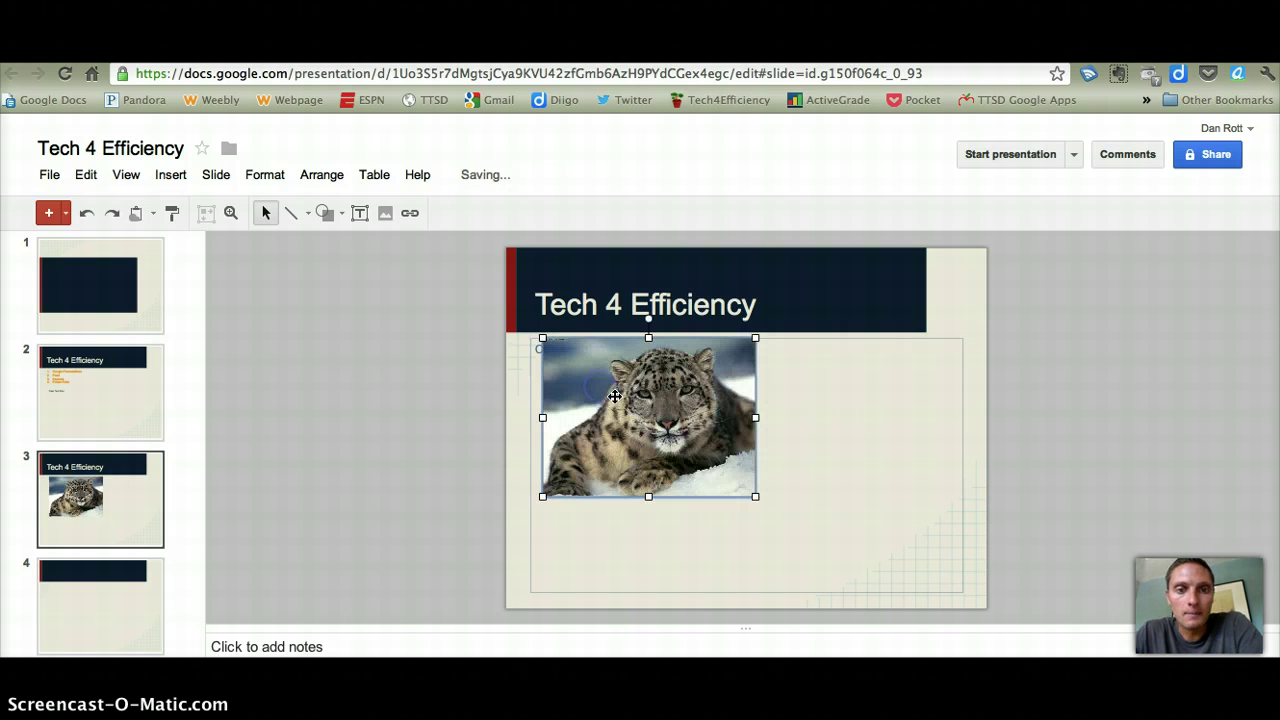
pyautogui.moveTo(754, 496); pyautogui.dragTo(803, 529)
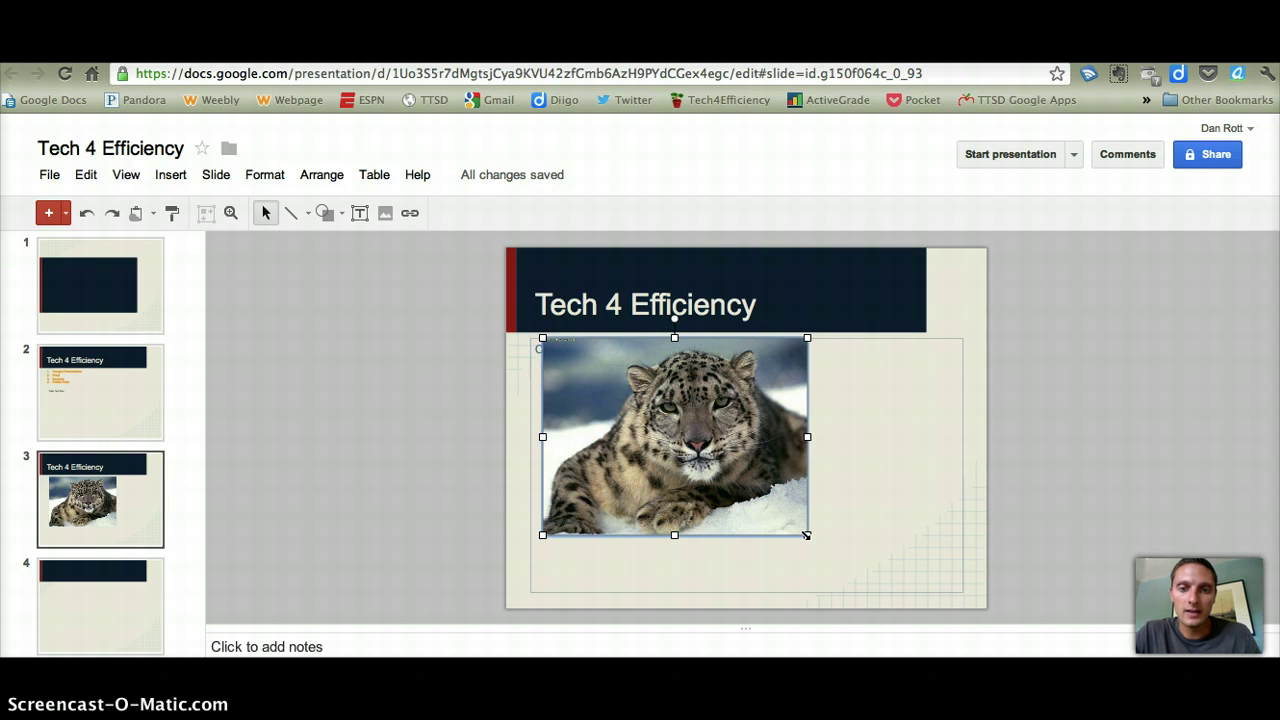
pyautogui.click(807, 535)
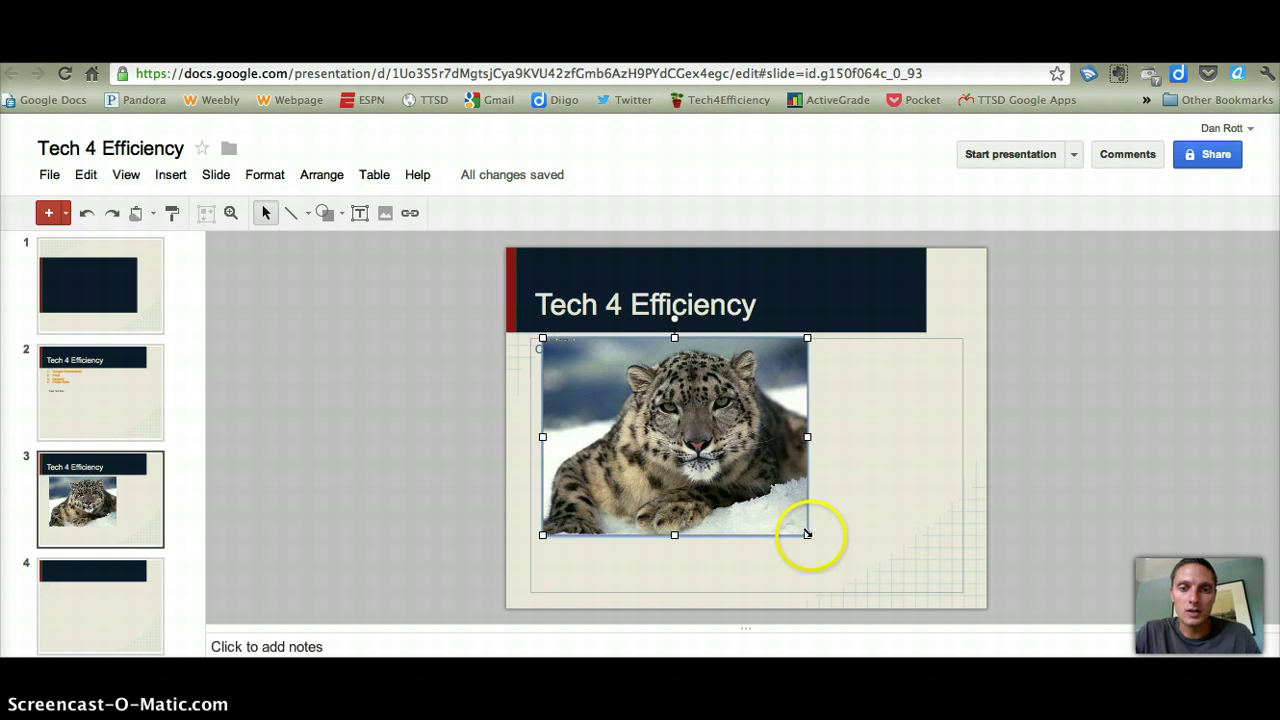
pyautogui.moveTo(807, 535); pyautogui.dragTo(874, 569)
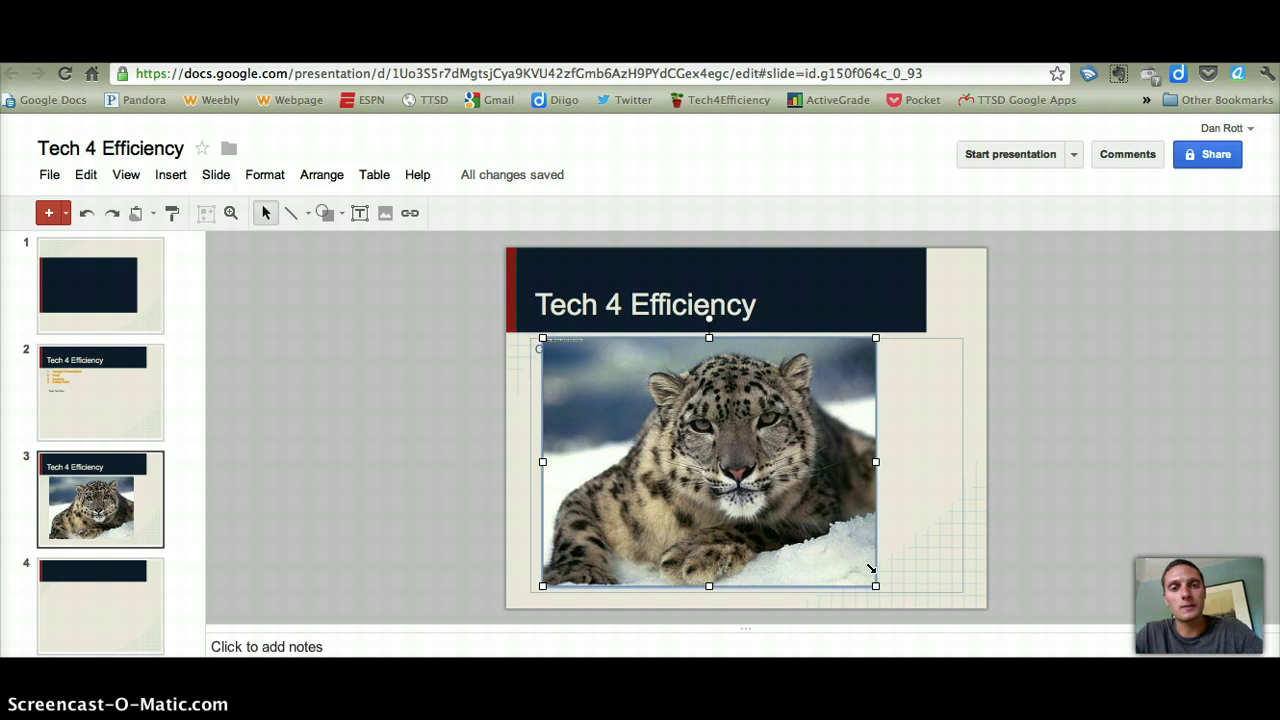
pyautogui.click(82, 592)
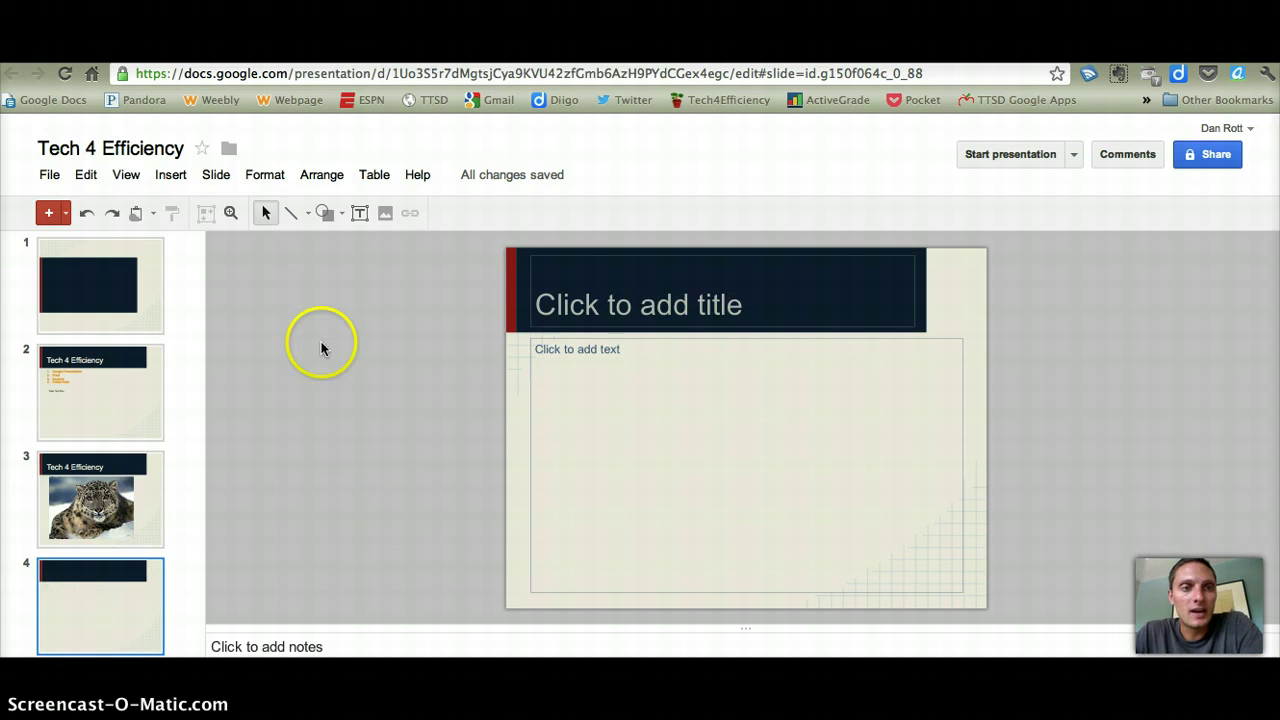
pyautogui.click(172, 176)
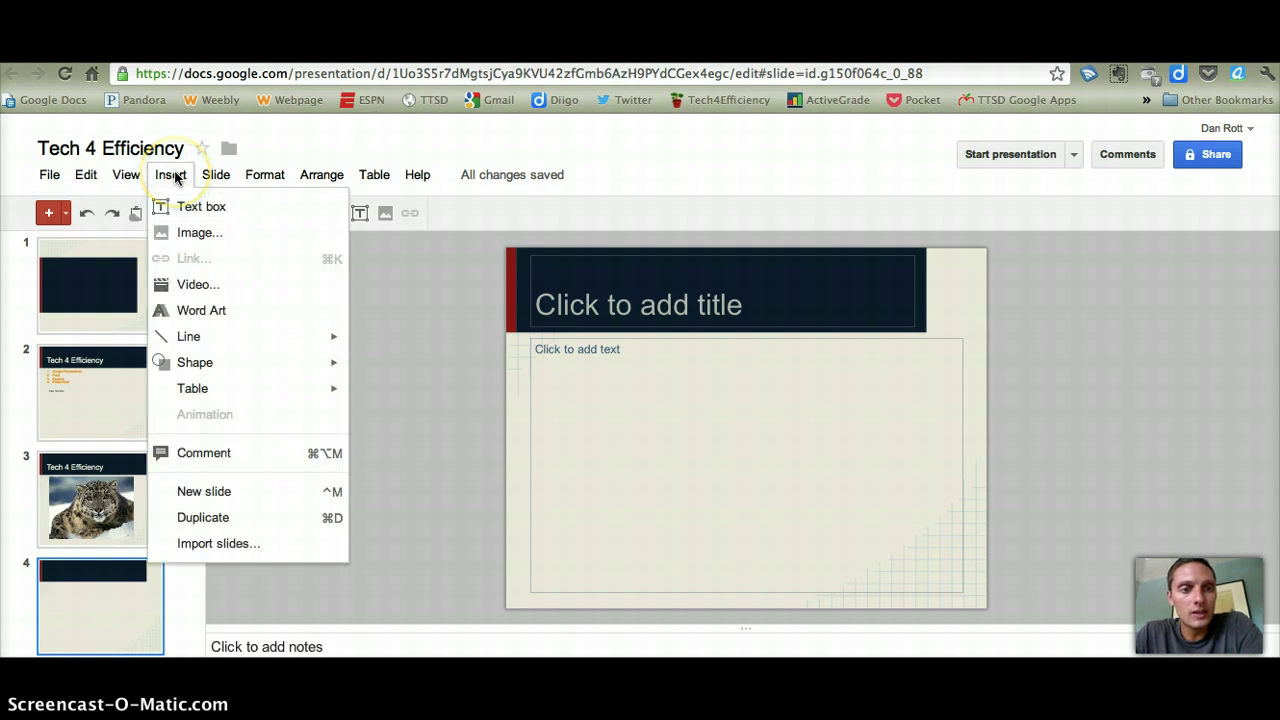
pyautogui.click(198, 285)
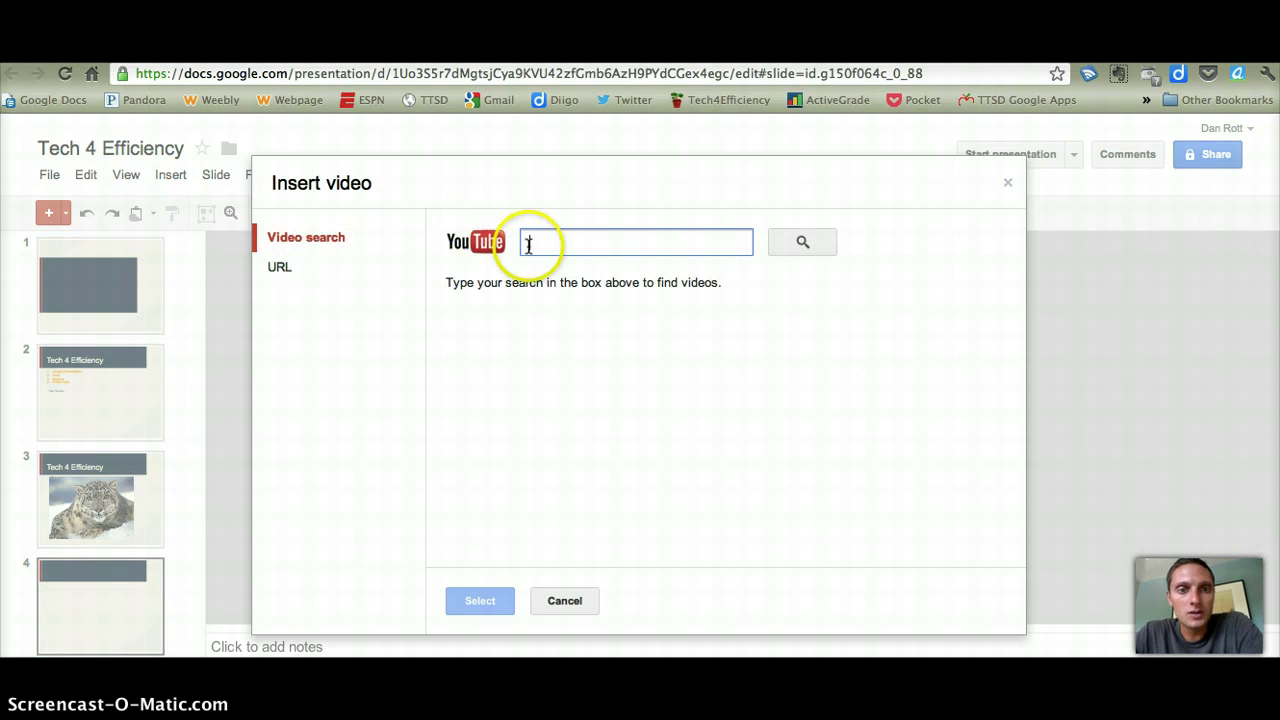
pyautogui.click(284, 265)
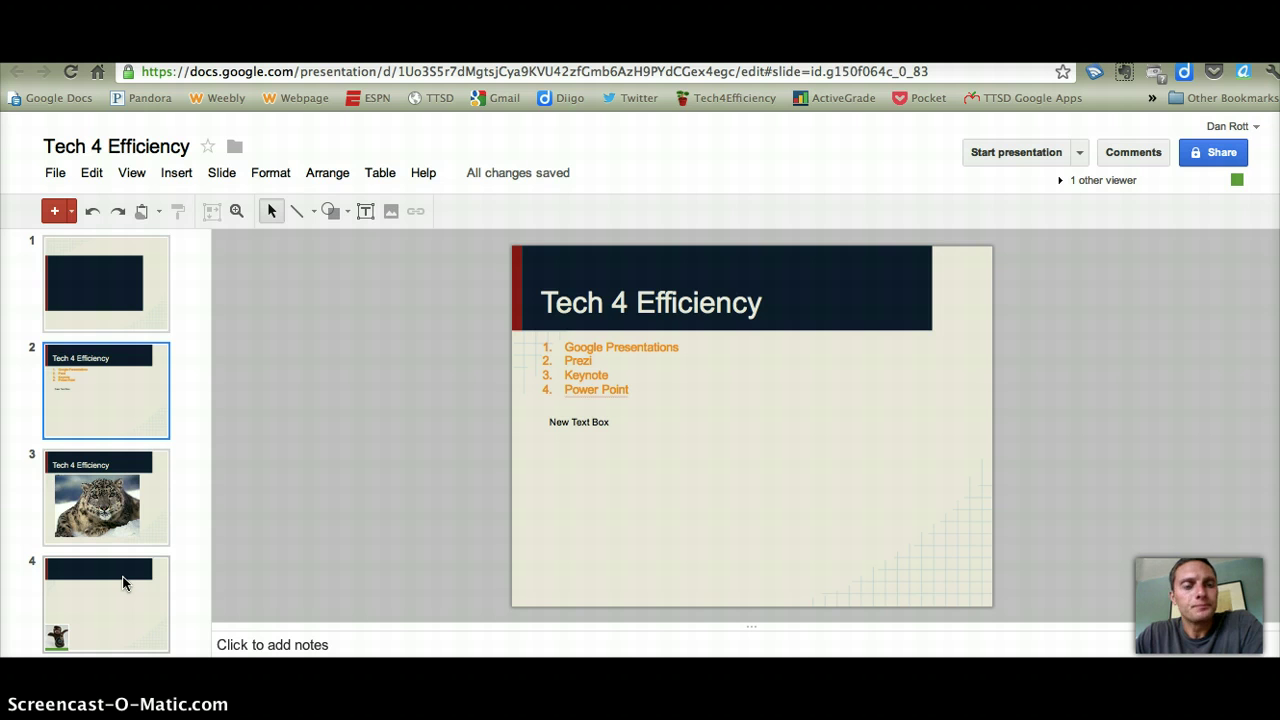
pyautogui.click(123, 596)
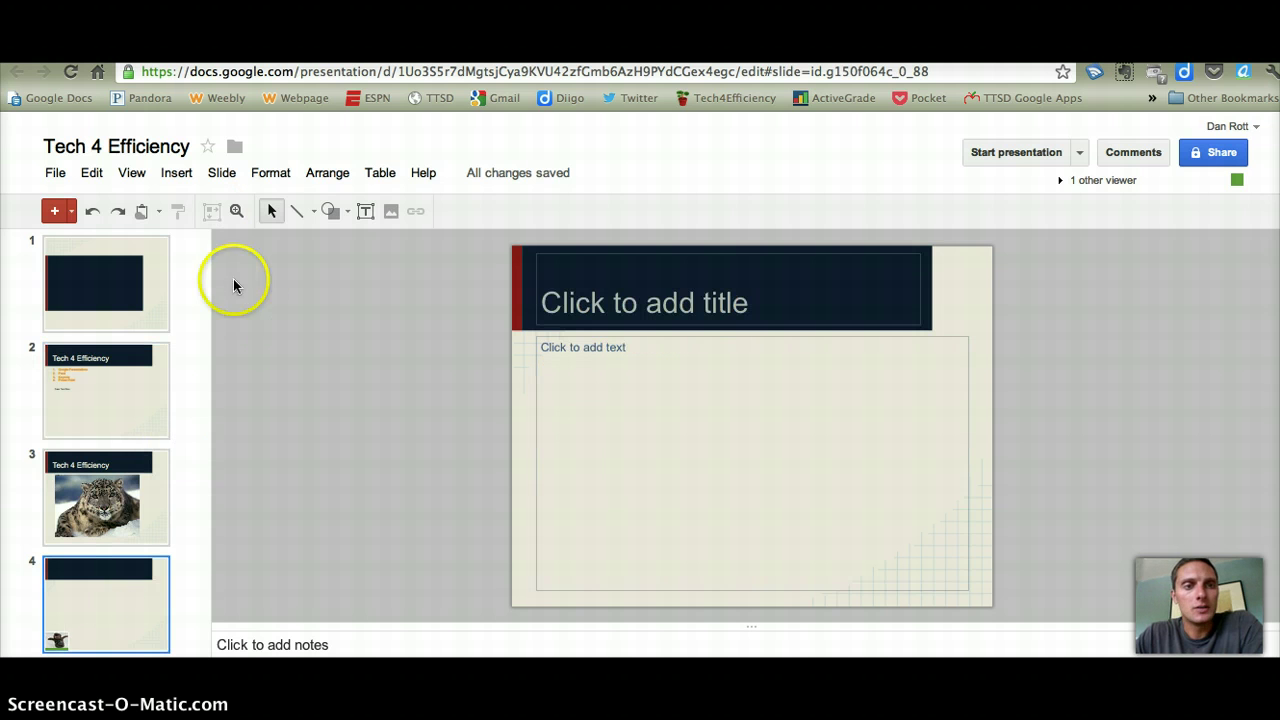
pyautogui.click(176, 172)
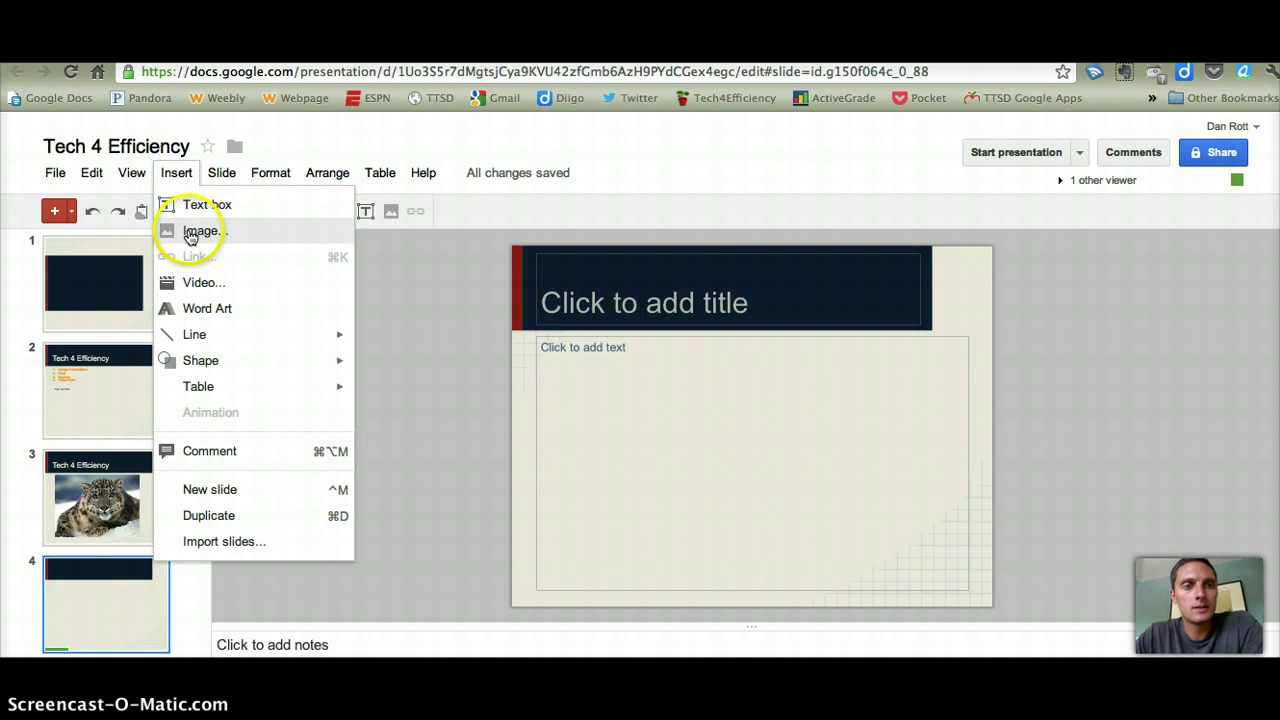
pyautogui.click(205, 283)
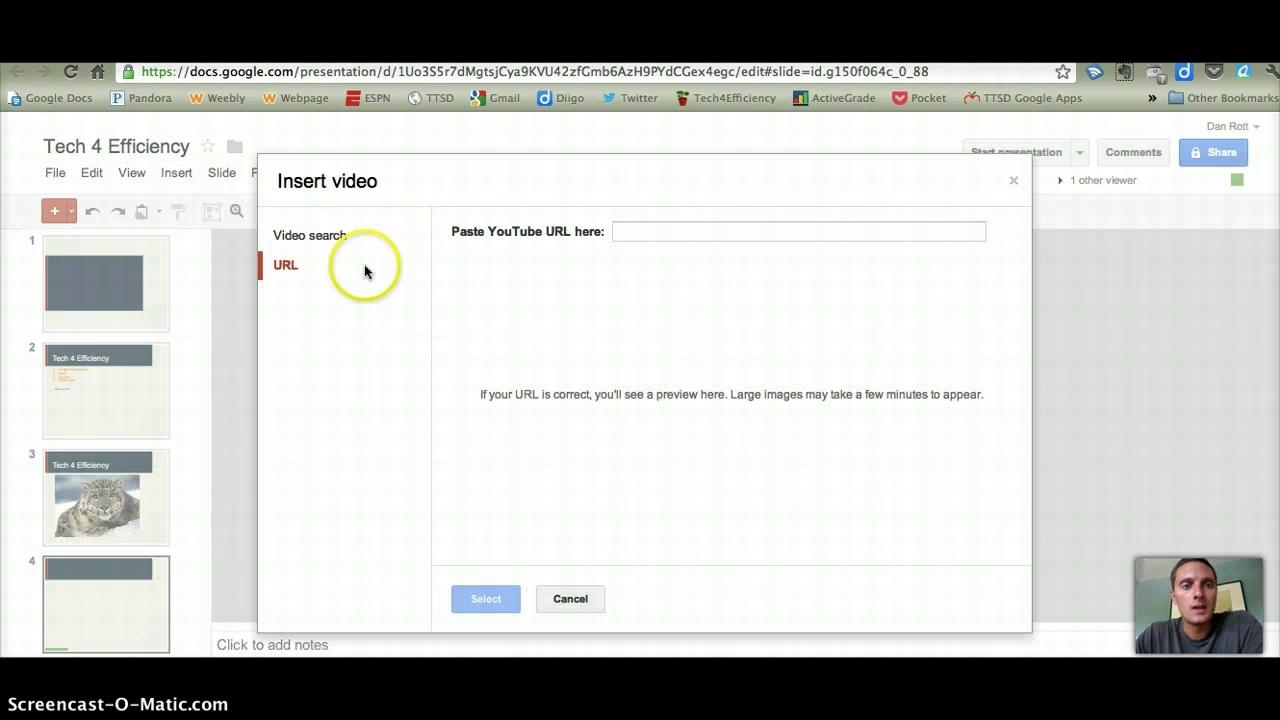
pyautogui.click(705, 233)
pyautogui.write('http://www.youtube.com/watch?v=V41fygapYpk&feature=player_embedded')
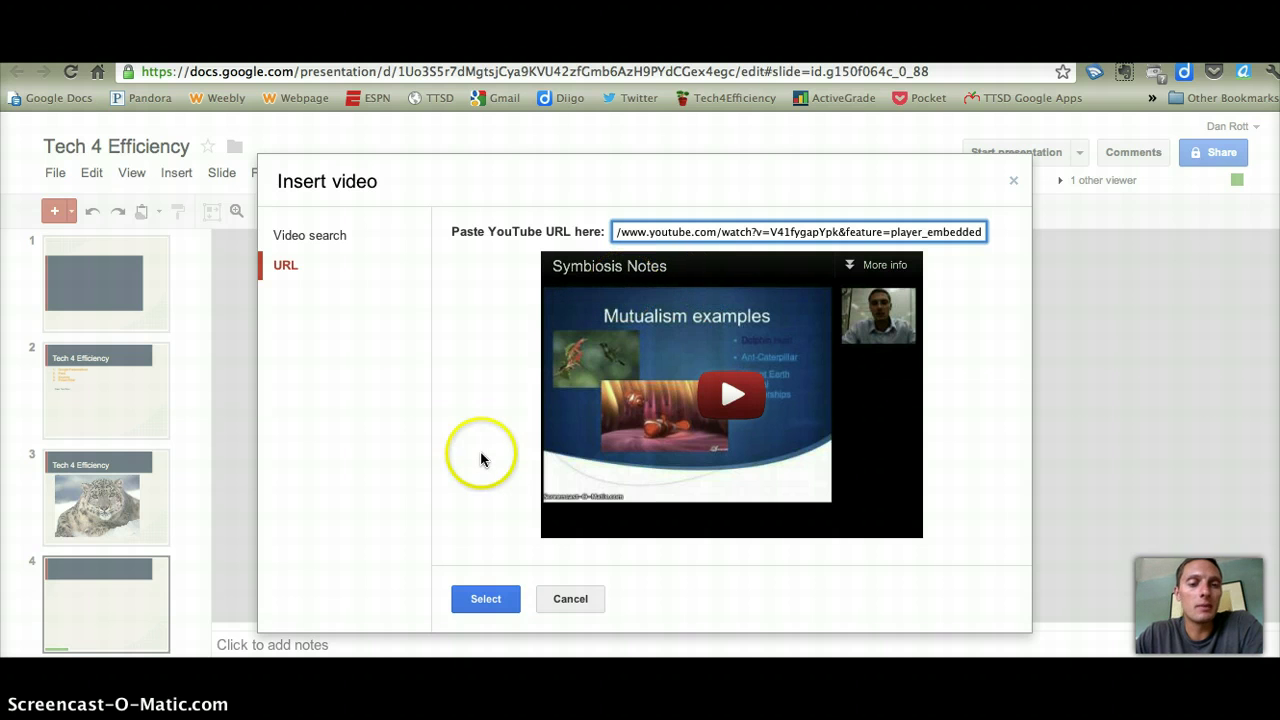
pyautogui.click(480, 612)
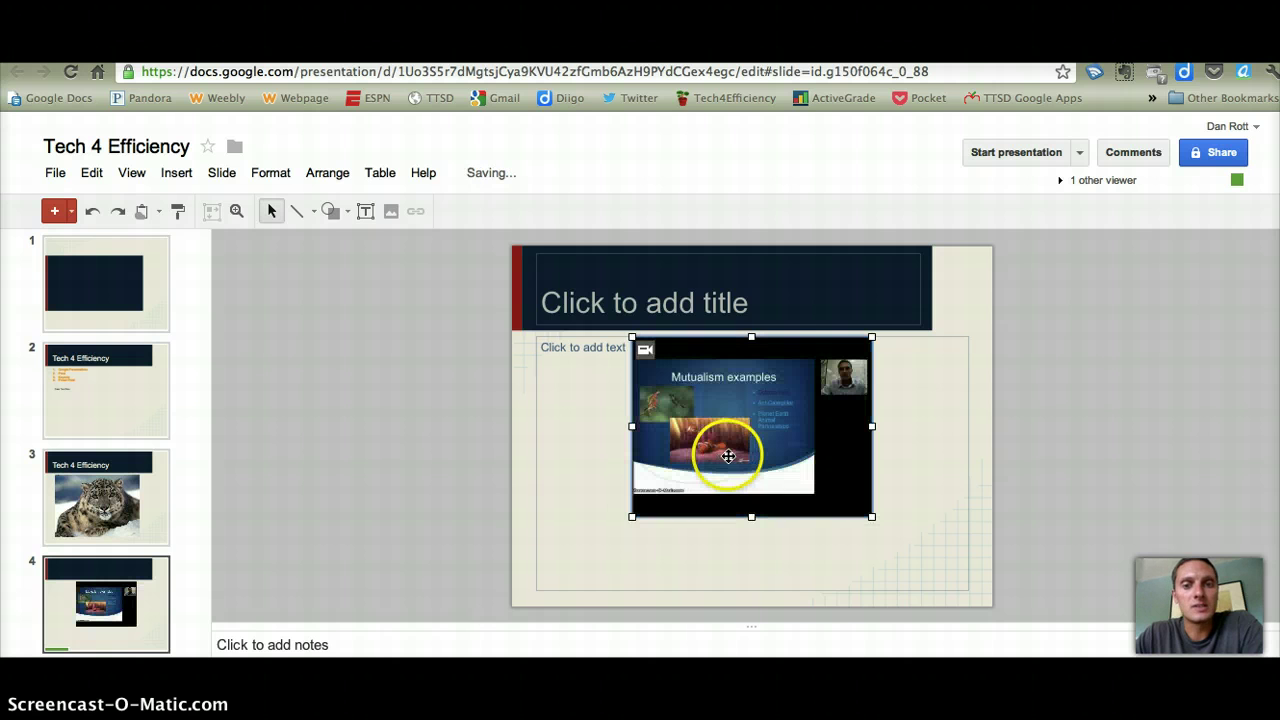
# Align the video with the left edge of slide 4's body area and enlarge it to nearly reach the slide's bottom edge
pyautogui.moveTo(800, 373); pyautogui.dragTo(704, 374)
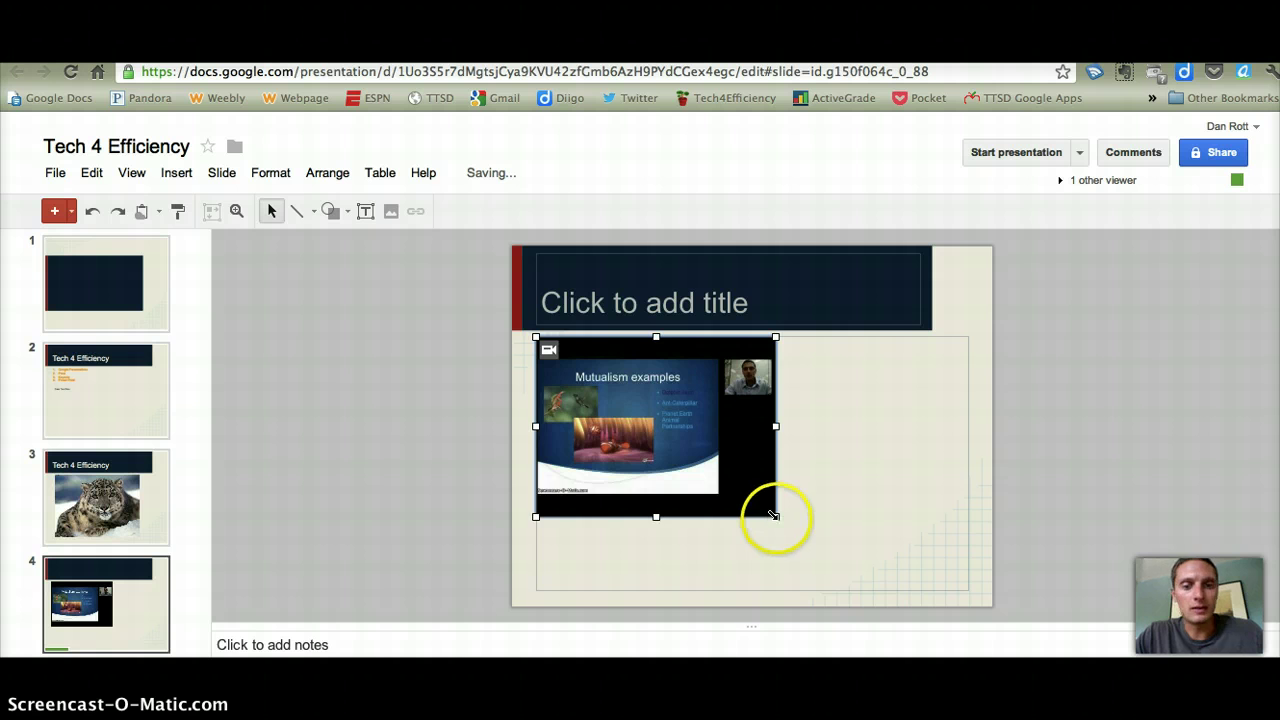
pyautogui.moveTo(775, 517); pyautogui.dragTo(883, 557)
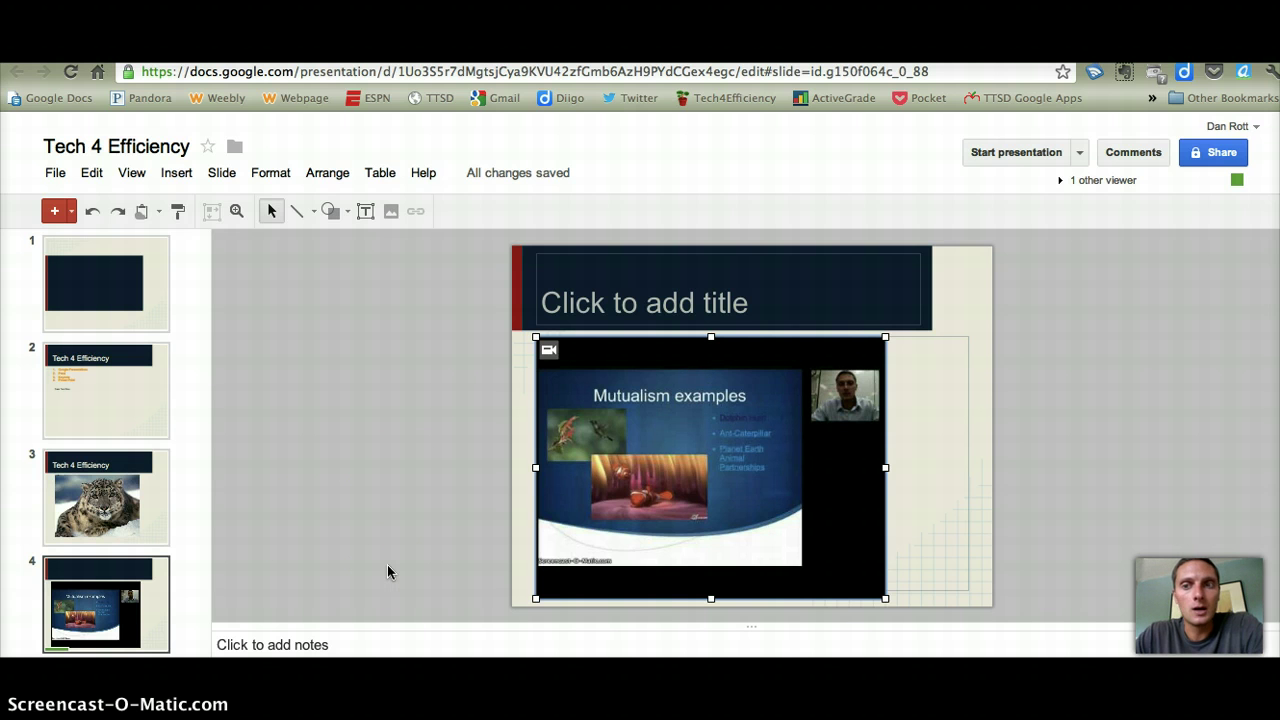
# Open the chat with the other viewer of the presentation and send the message "hi"
pyautogui.click(1123, 190)
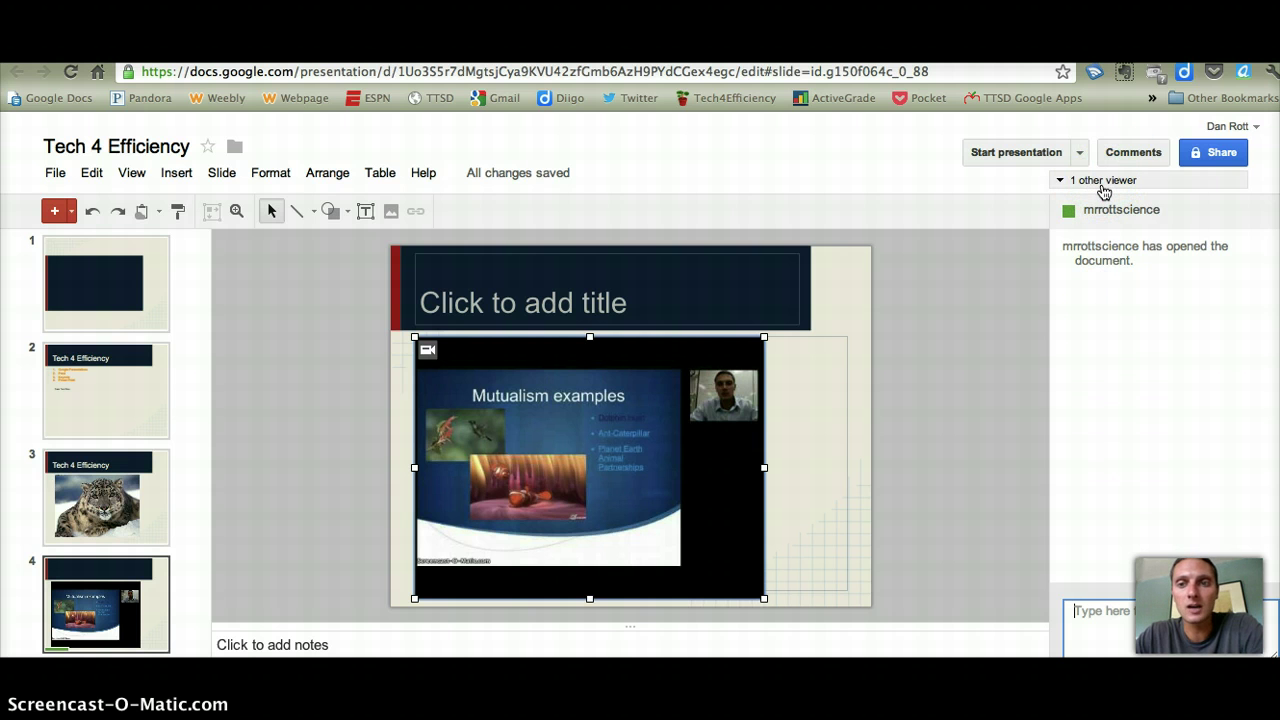
pyautogui.click(1137, 460)
pyautogui.click(1134, 625)
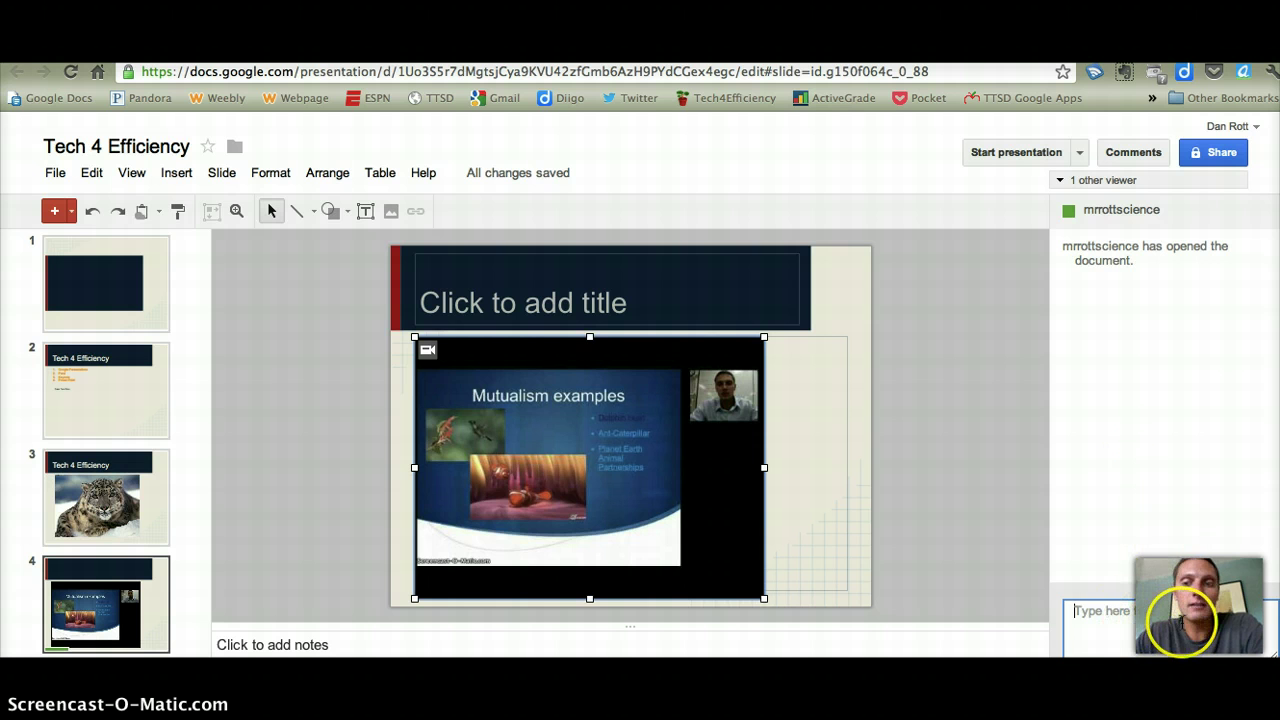
pyautogui.write('hi')
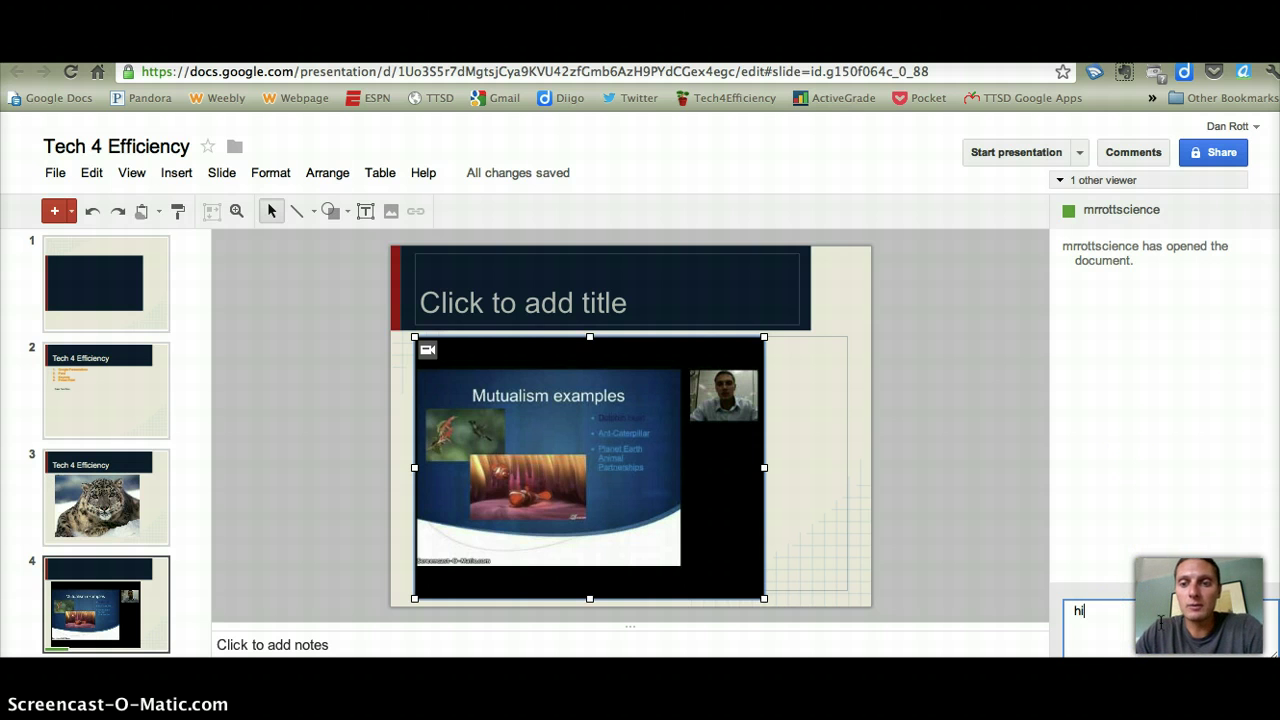
pyautogui.press('Return')
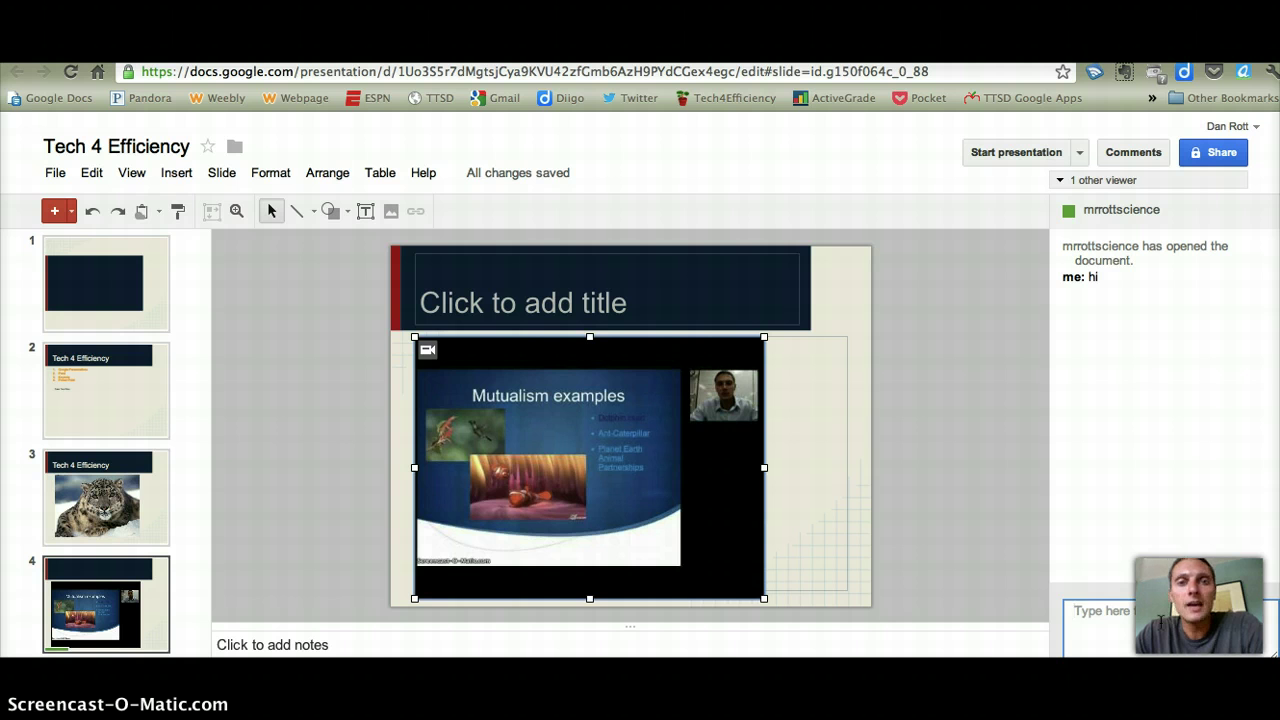